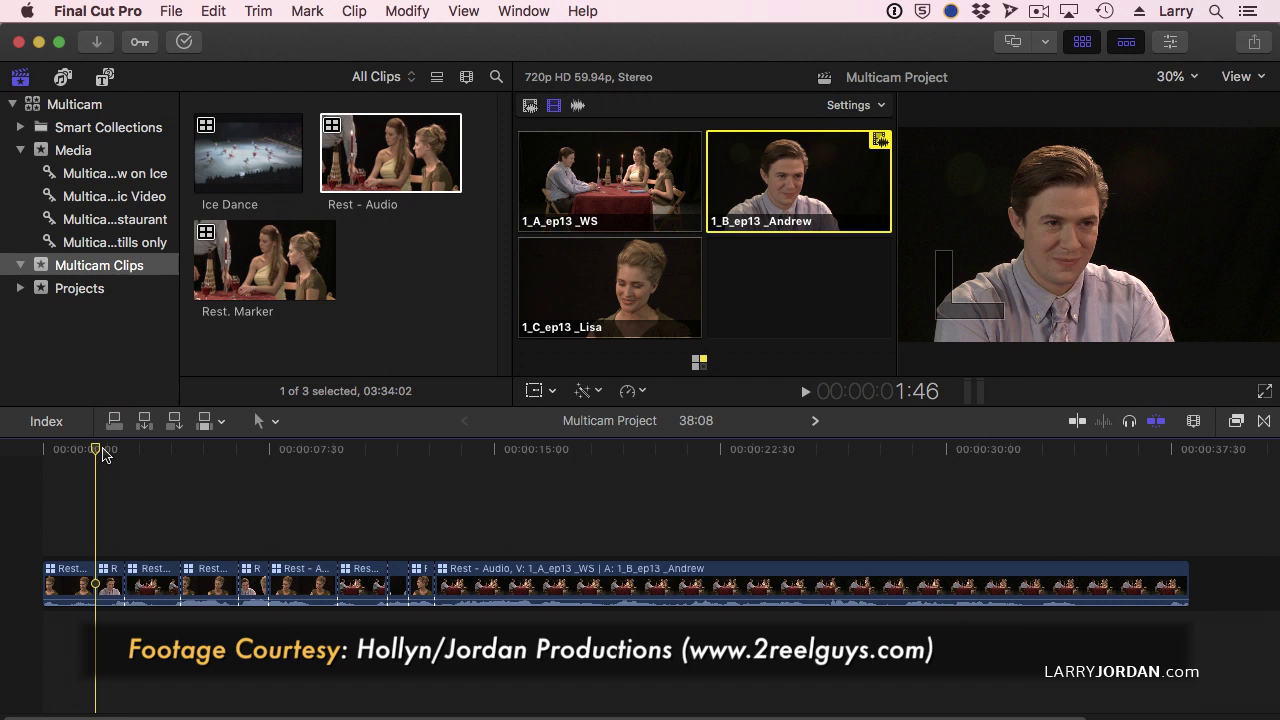
Search the effects for 'black' and apply Black & White to the second project clip
click(109, 585)
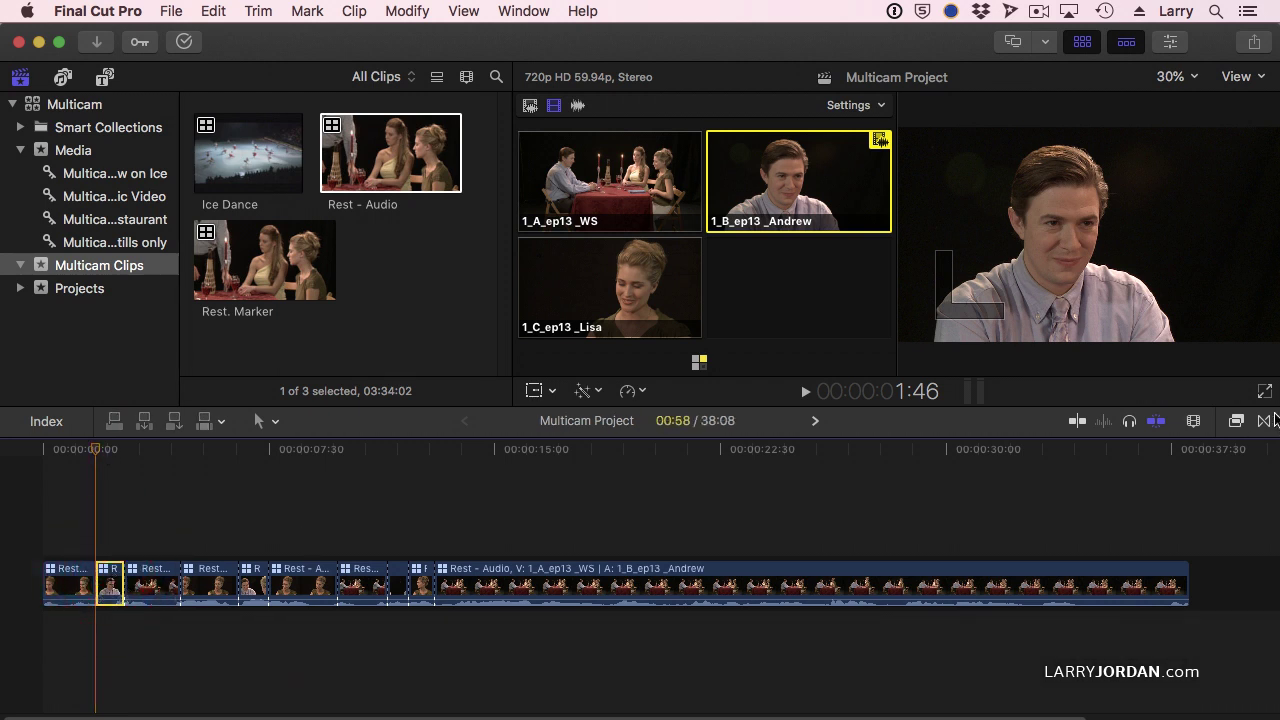
click(1236, 421)
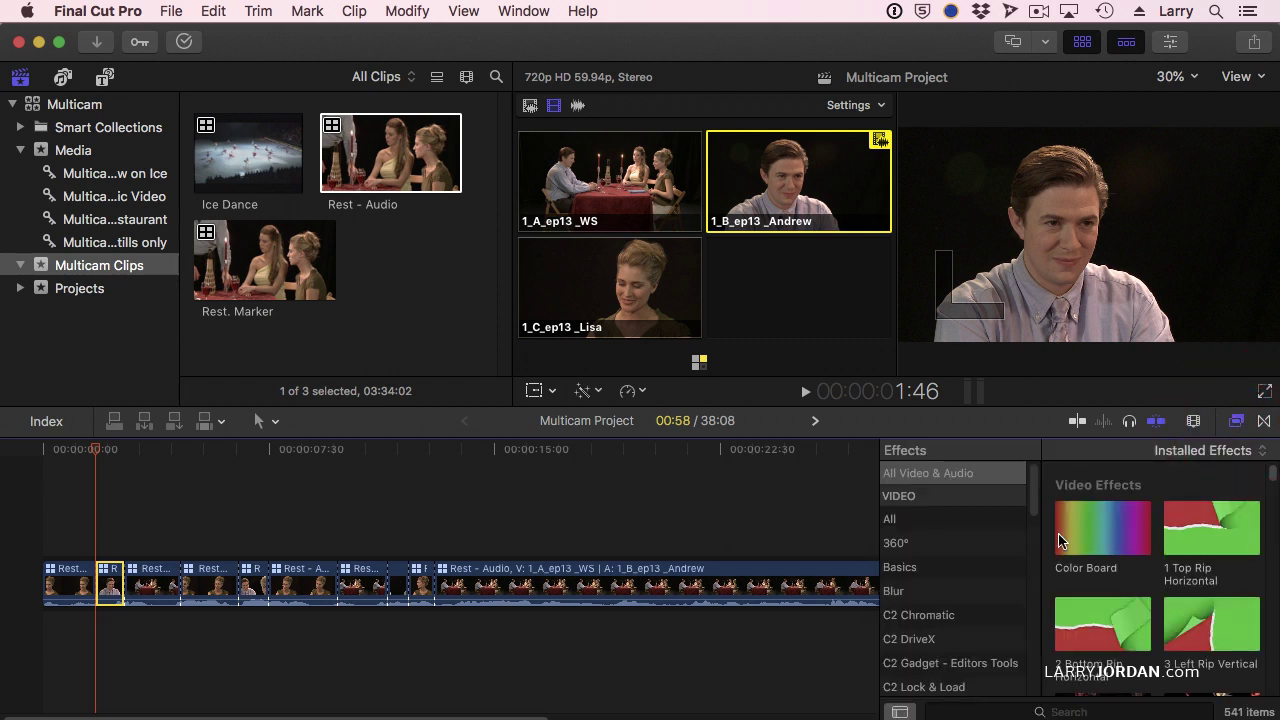
click(1115, 712)
text(blac)
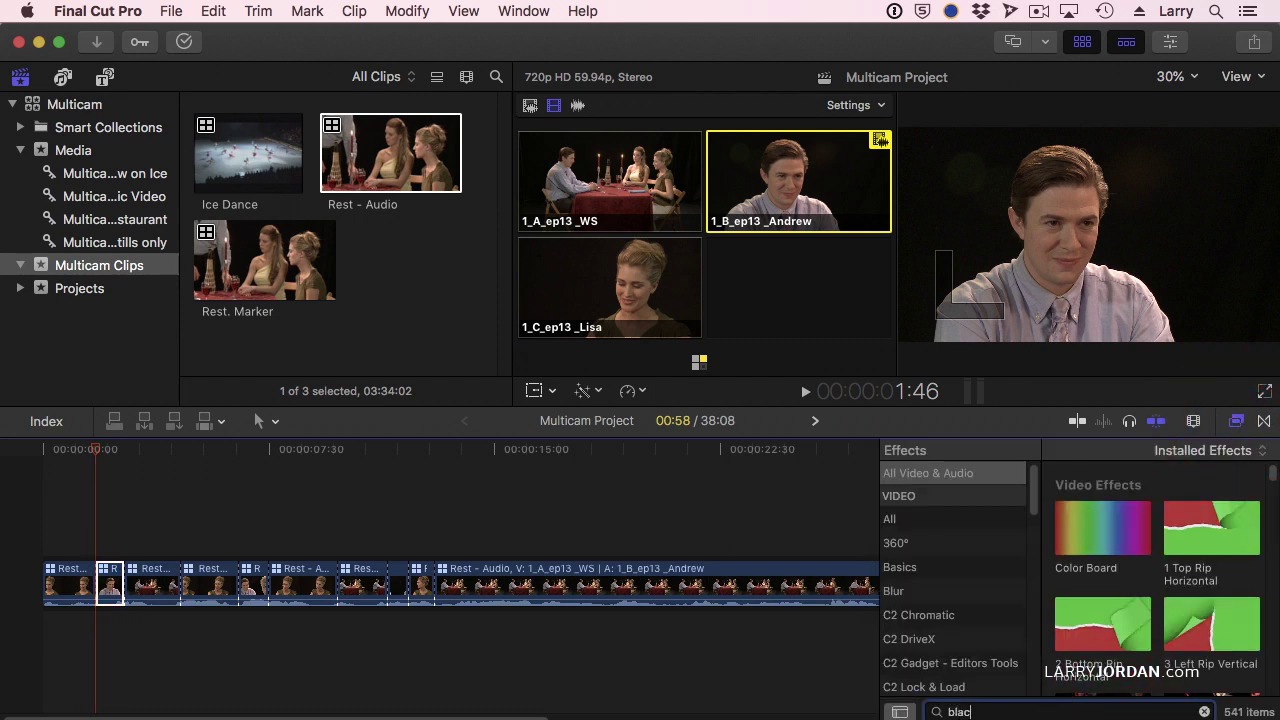
text(k)
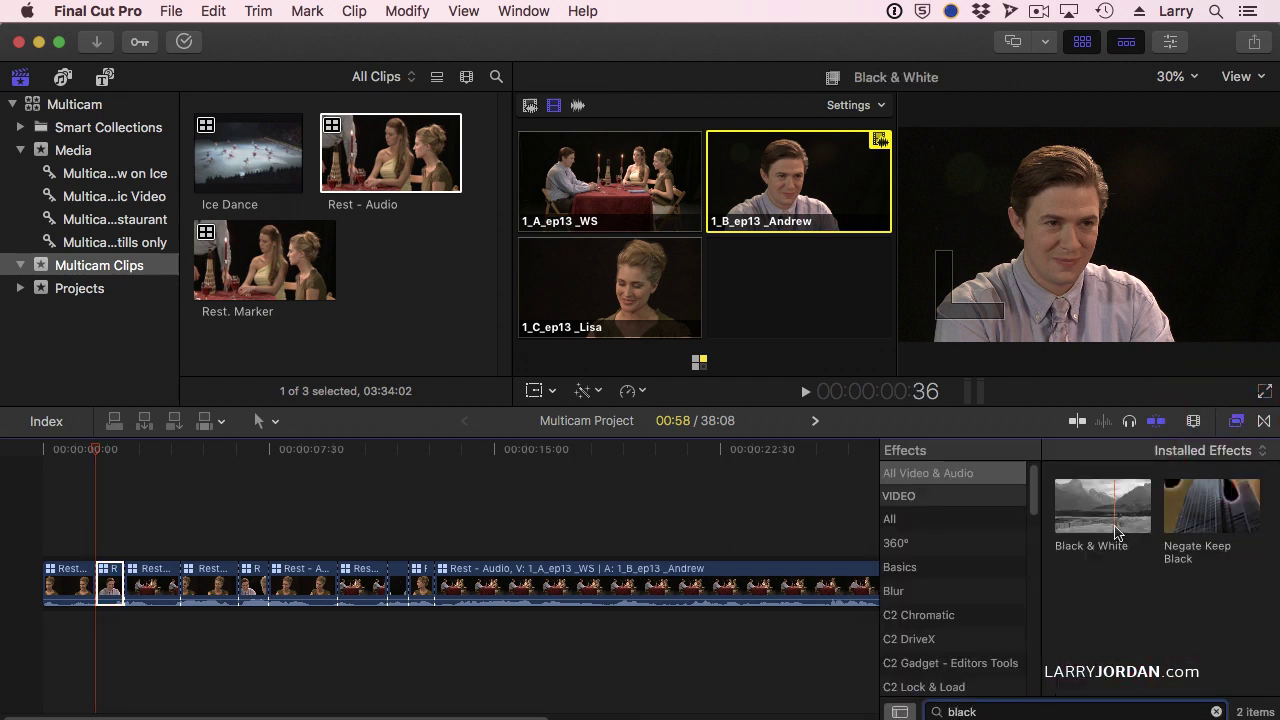
drag(1091, 512, 105, 575)
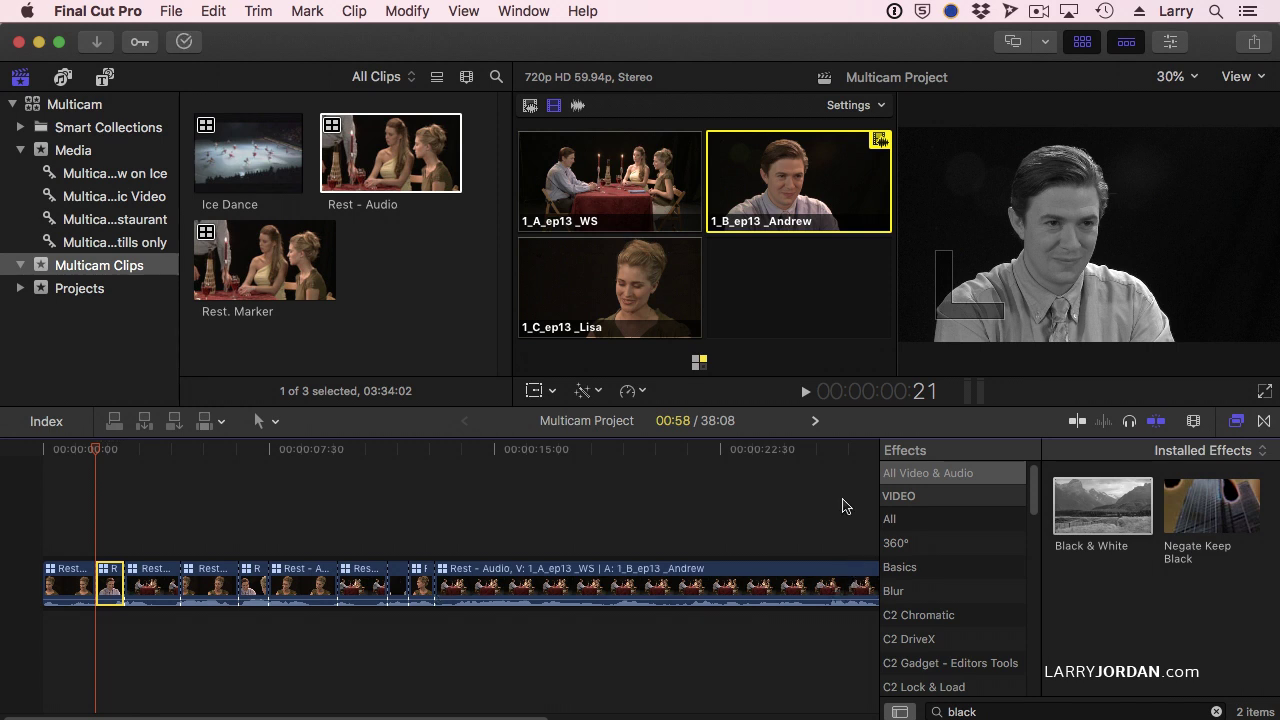
Apply Black & White to the Andrew angle inside the Rest - Audio multicam clip
double_click(412, 178)
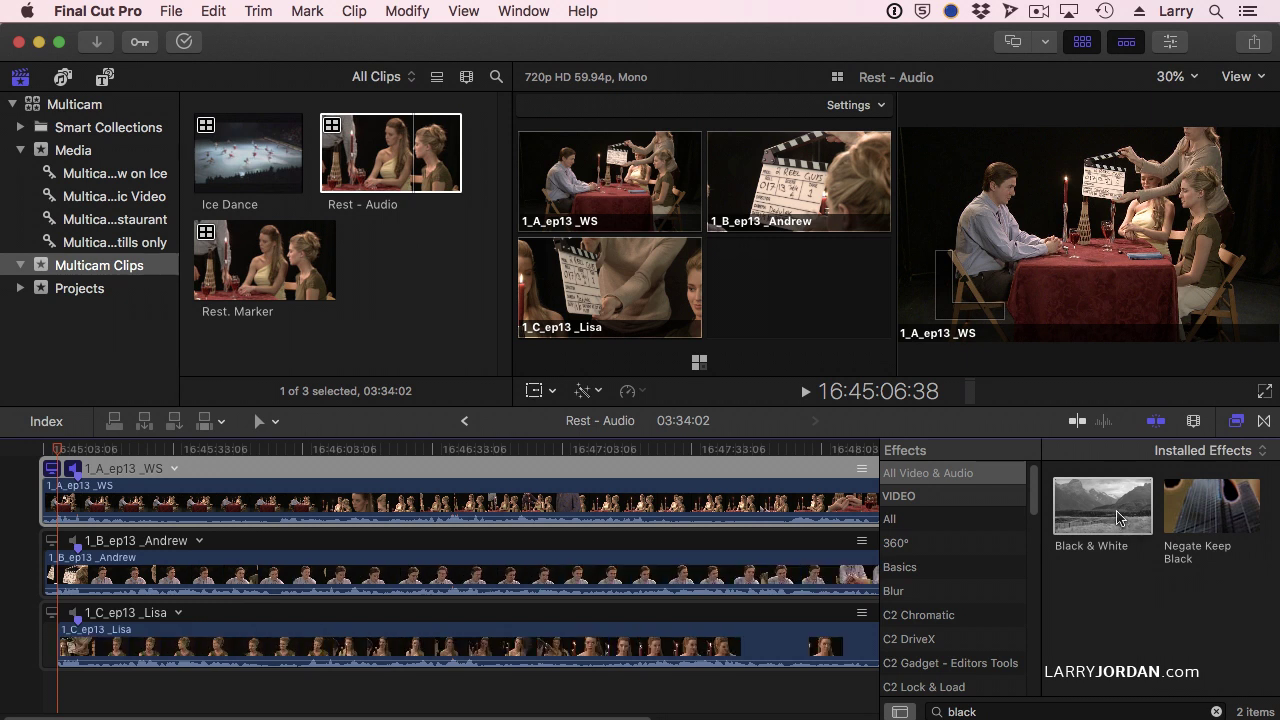
mouse_move(1130, 530)
mouse_down()
mouse_move(1052, 515)
mouse_move(424, 578)
mouse_up()
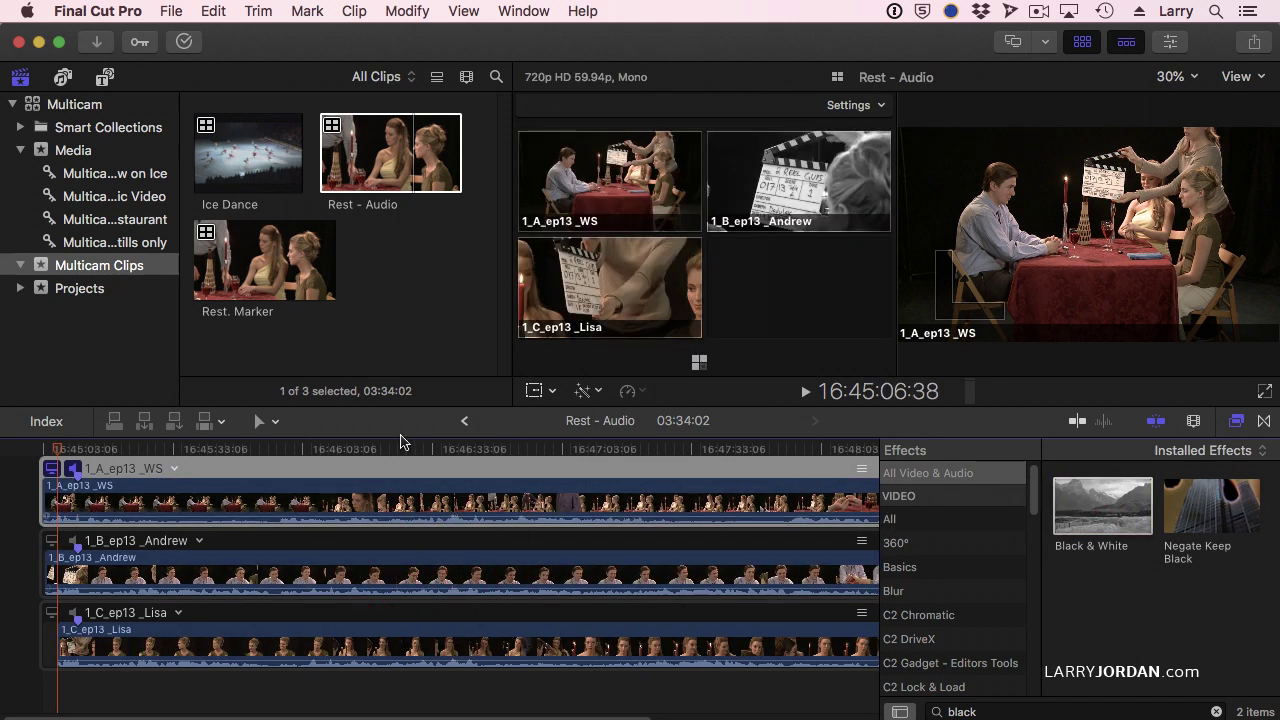
click(460, 421)
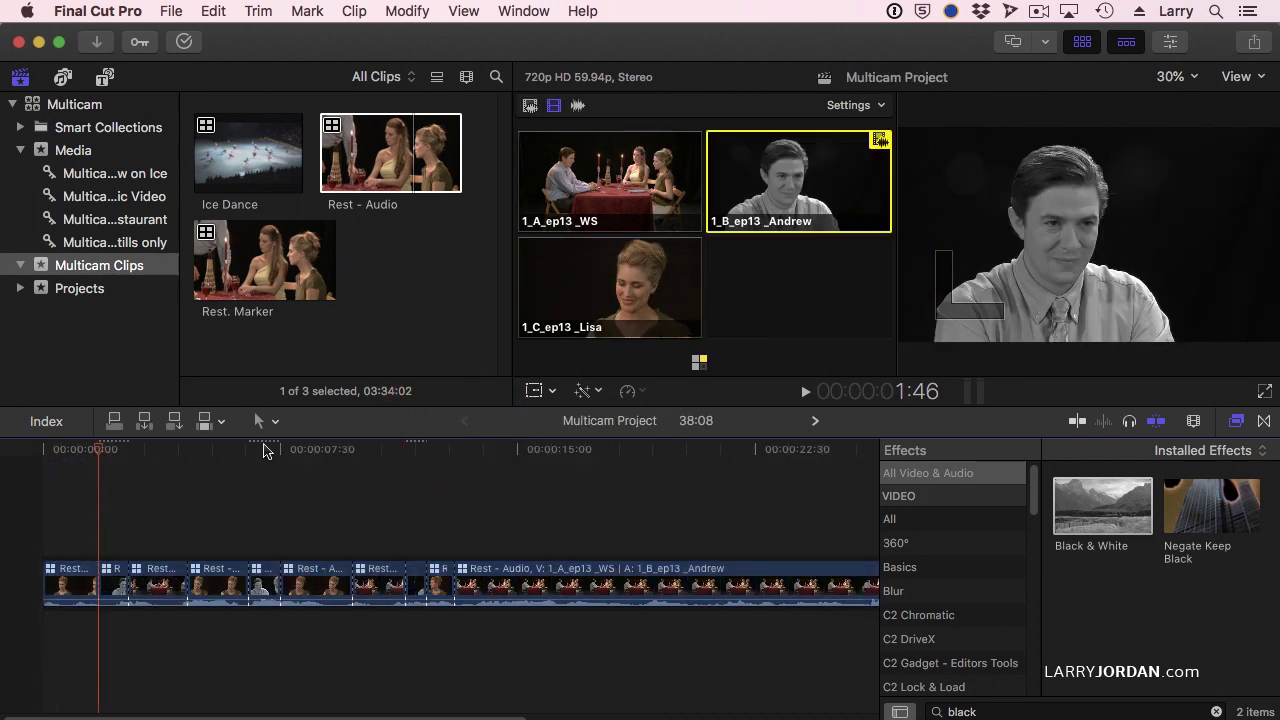
Scrub and zoom out through the edit to review the black-and-white Andrew angle
click(216, 450)
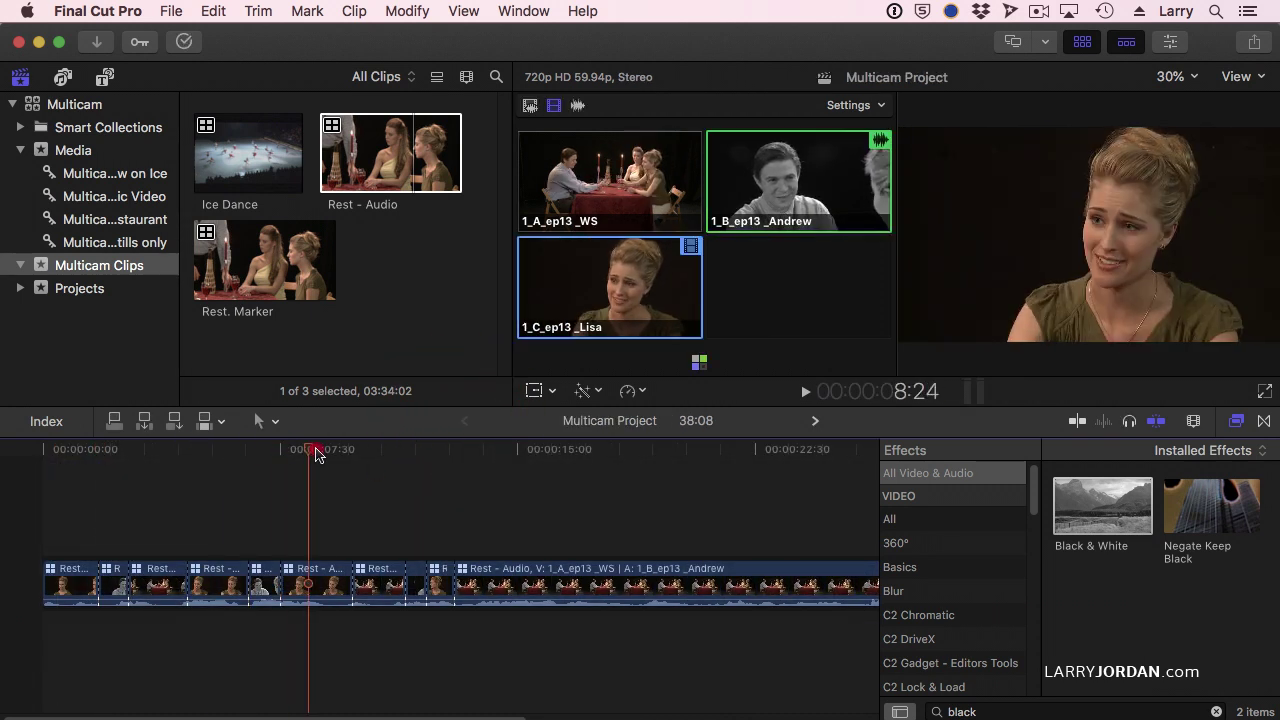
drag(218, 452, 350, 452)
key(super+minus)
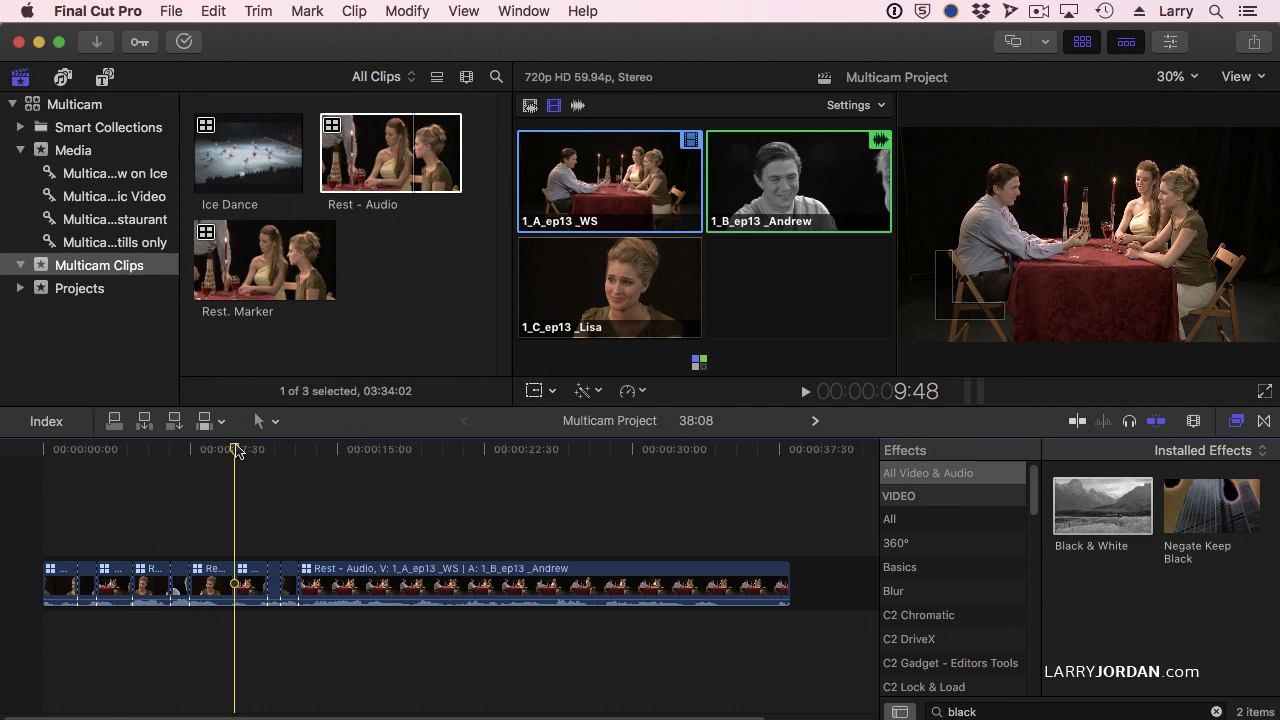
drag(262, 452, 325, 466)
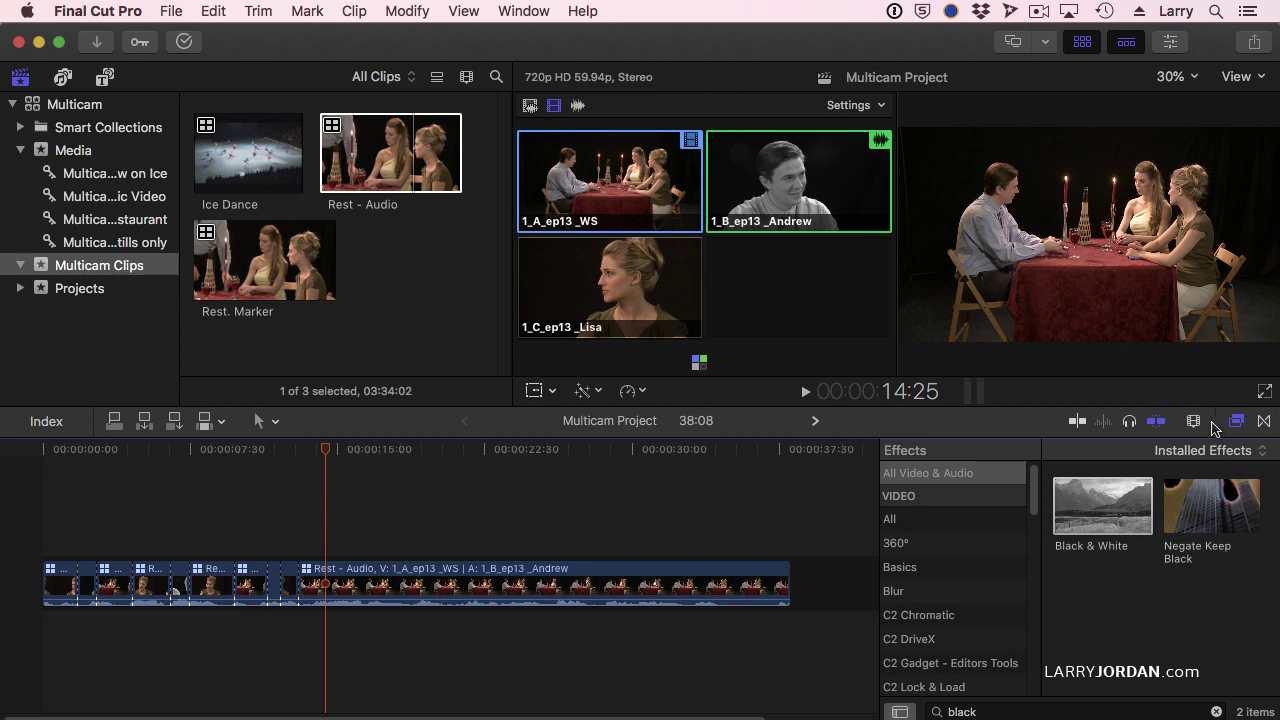
Delete all project clips with Cmd-A, then marquee-select the five stills in the stills collection
click(1246, 414)
click(429, 540)
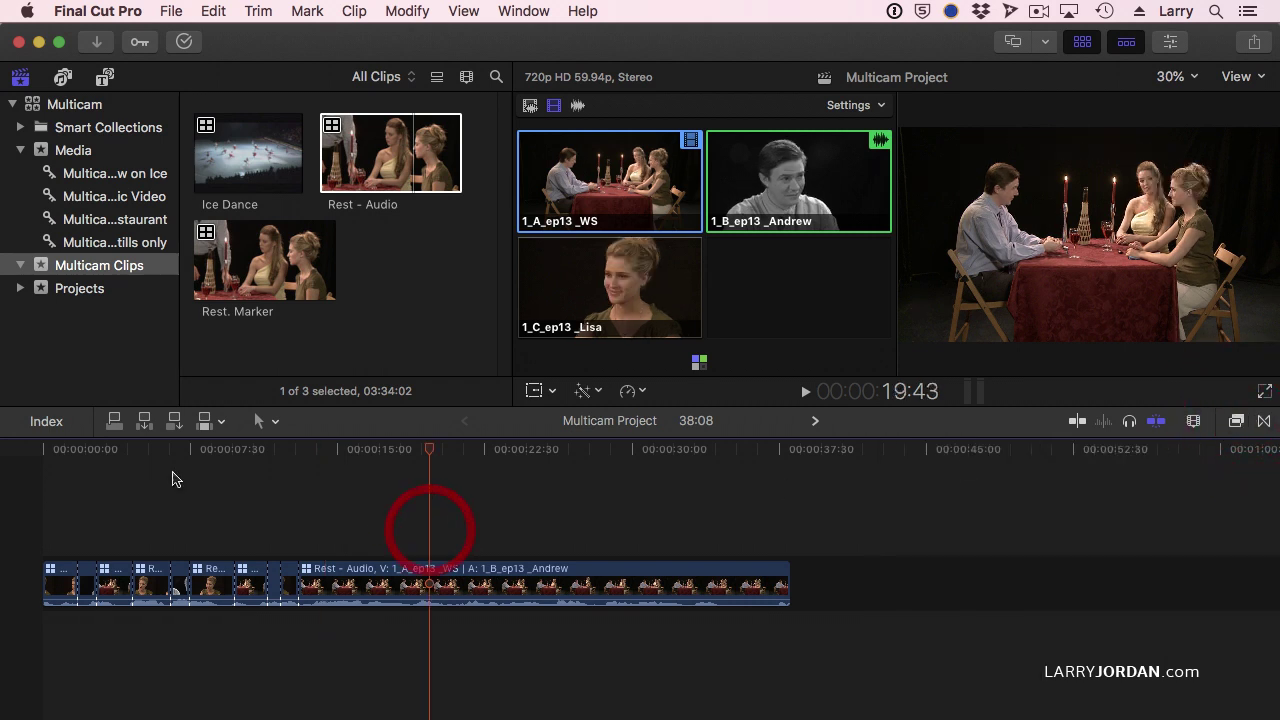
click(256, 503)
key(super+a)
key(Delete)
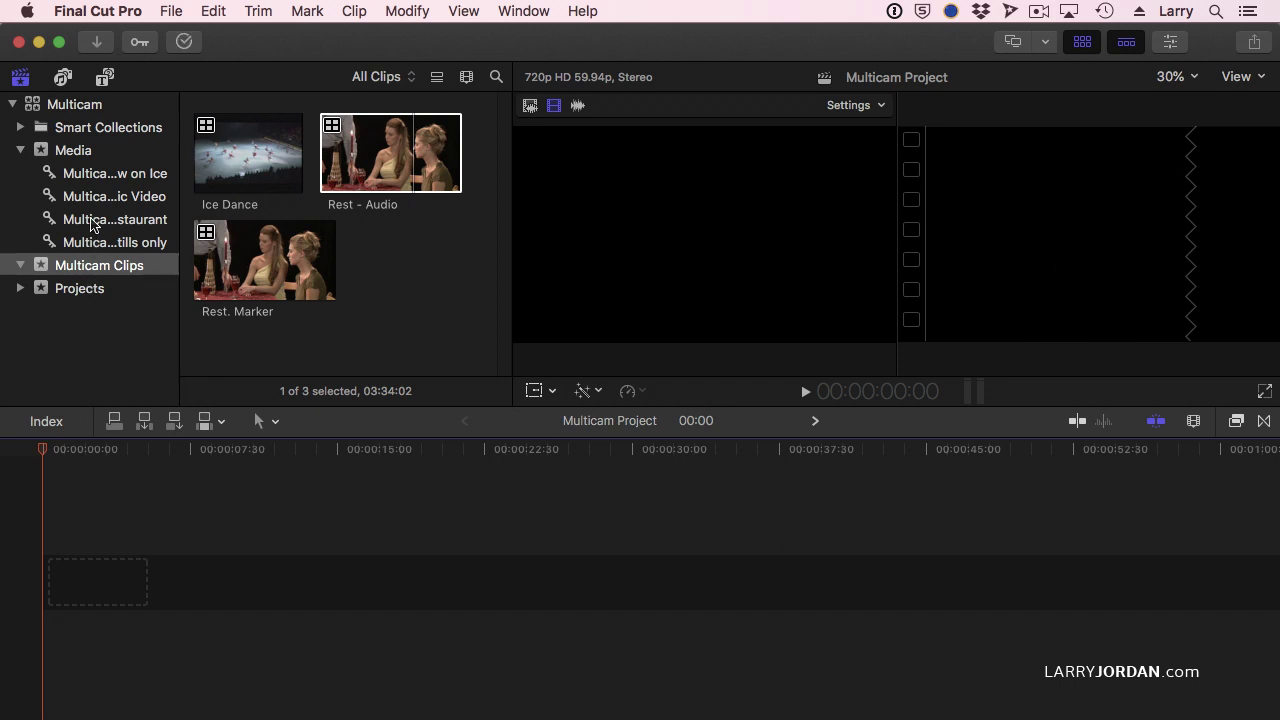
click(83, 248)
drag(409, 336, 260, 85)
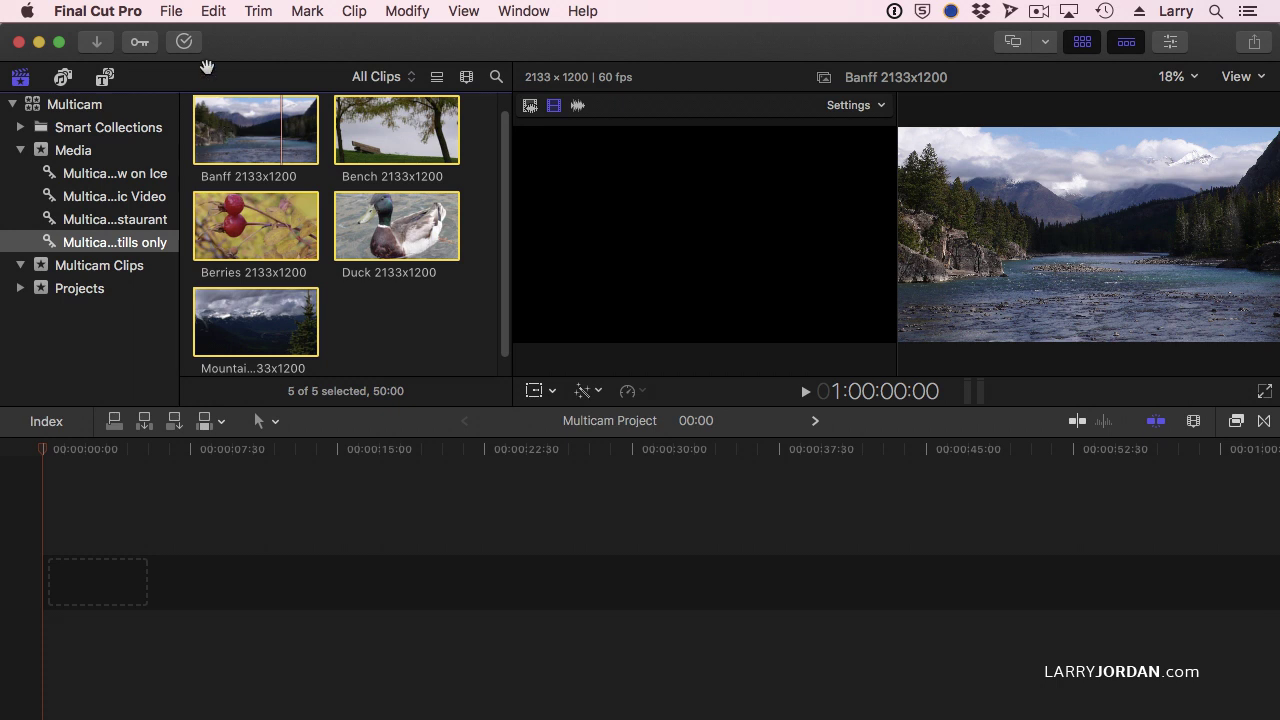
Create 720p HD multicam clip 'Nature' in the Multicam Clips event, with audio sync off
click(170, 12)
mouse_move(187, 35)
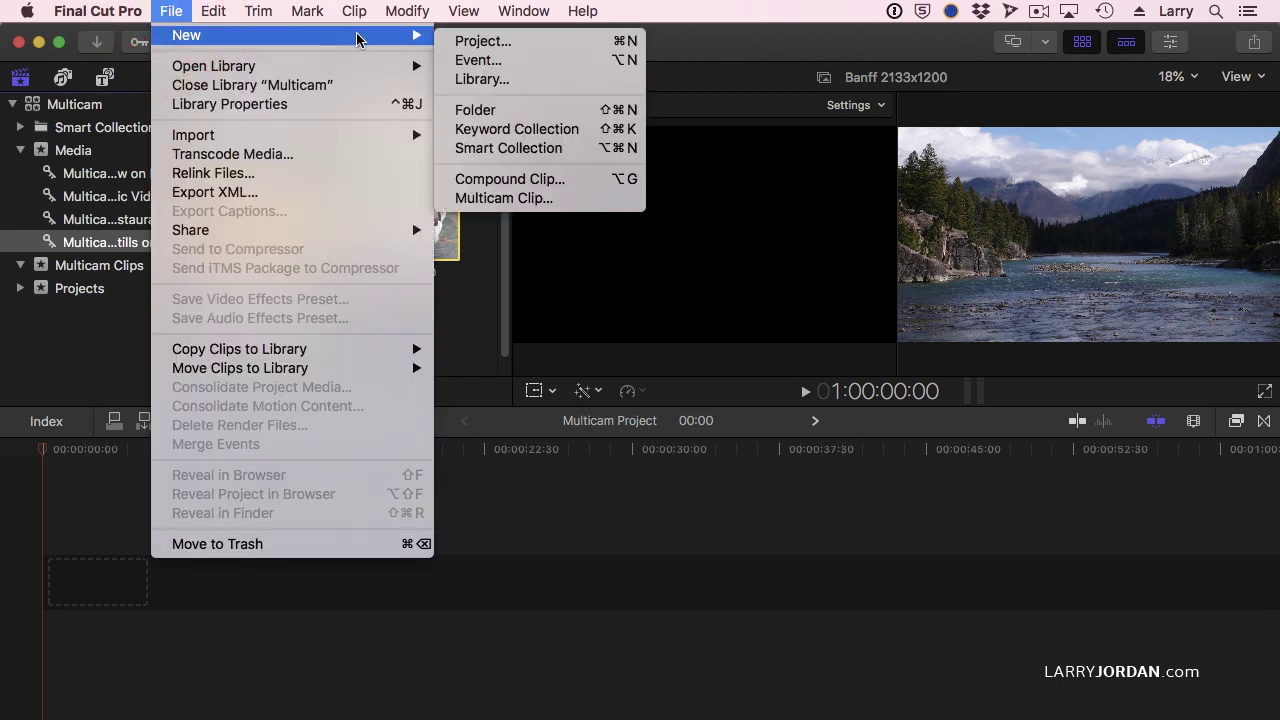
click(528, 203)
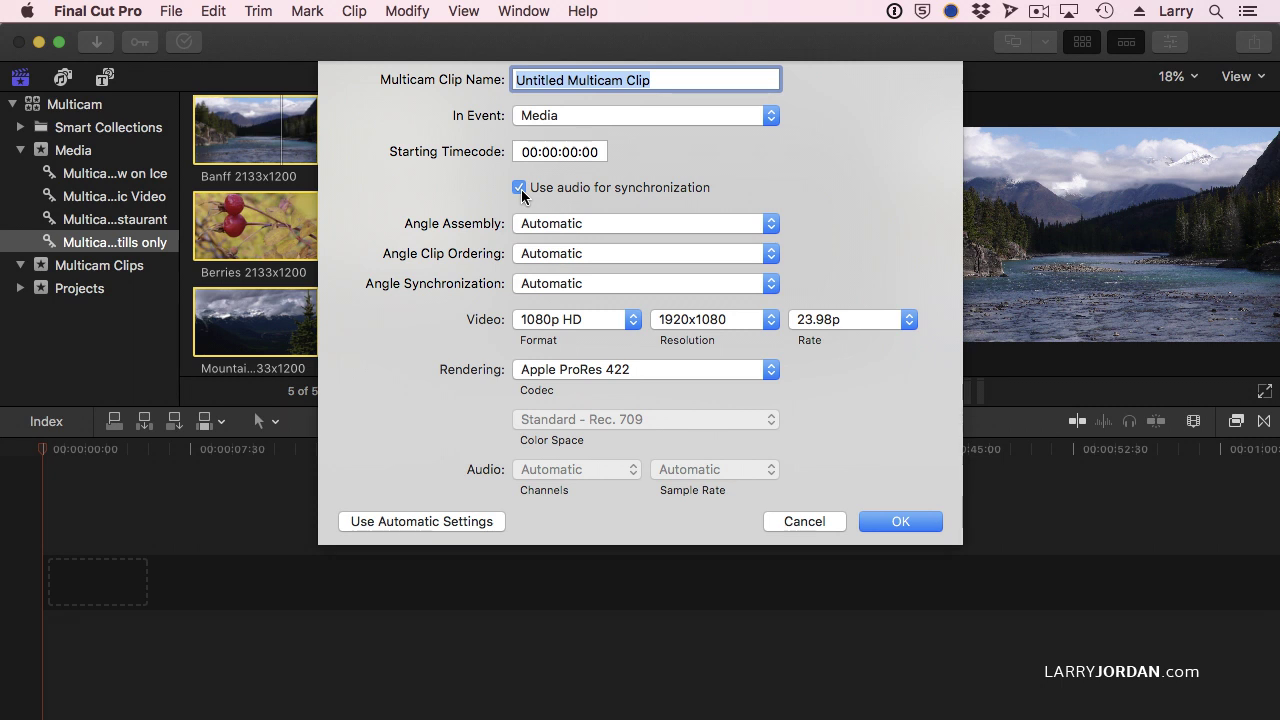
text(Nature)
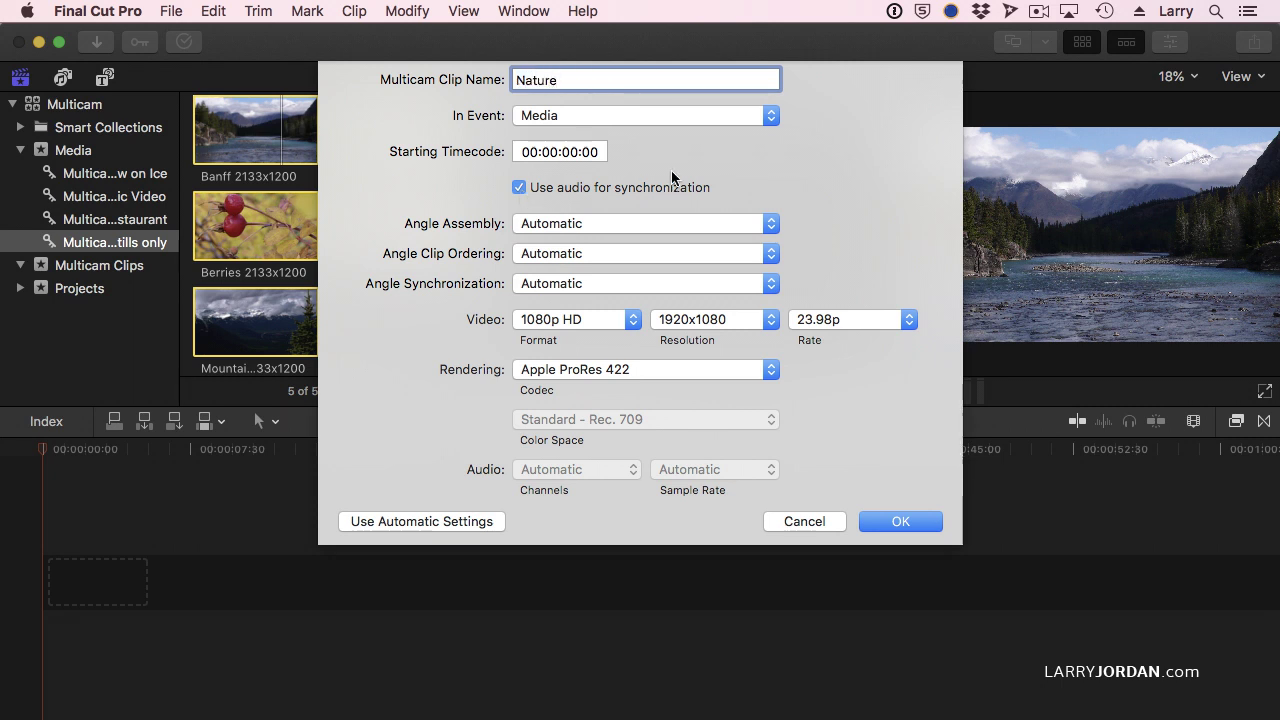
click(660, 116)
click(638, 128)
click(557, 188)
click(594, 319)
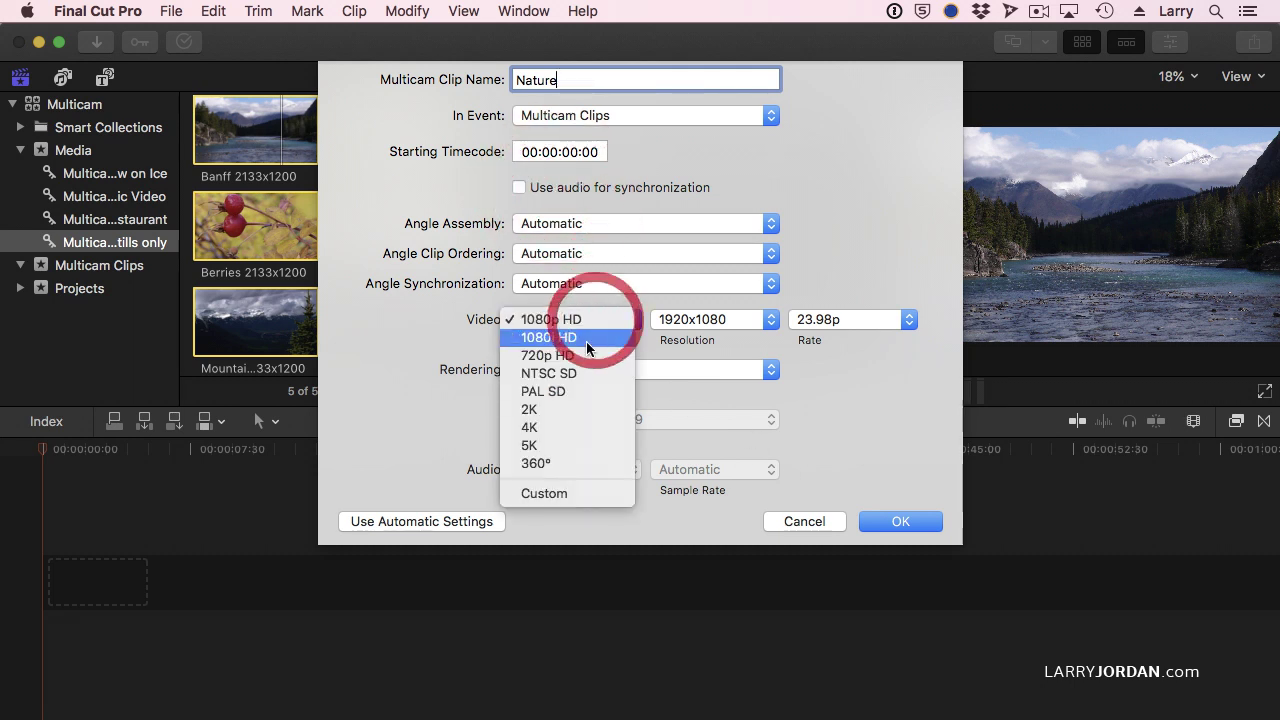
click(582, 354)
click(922, 524)
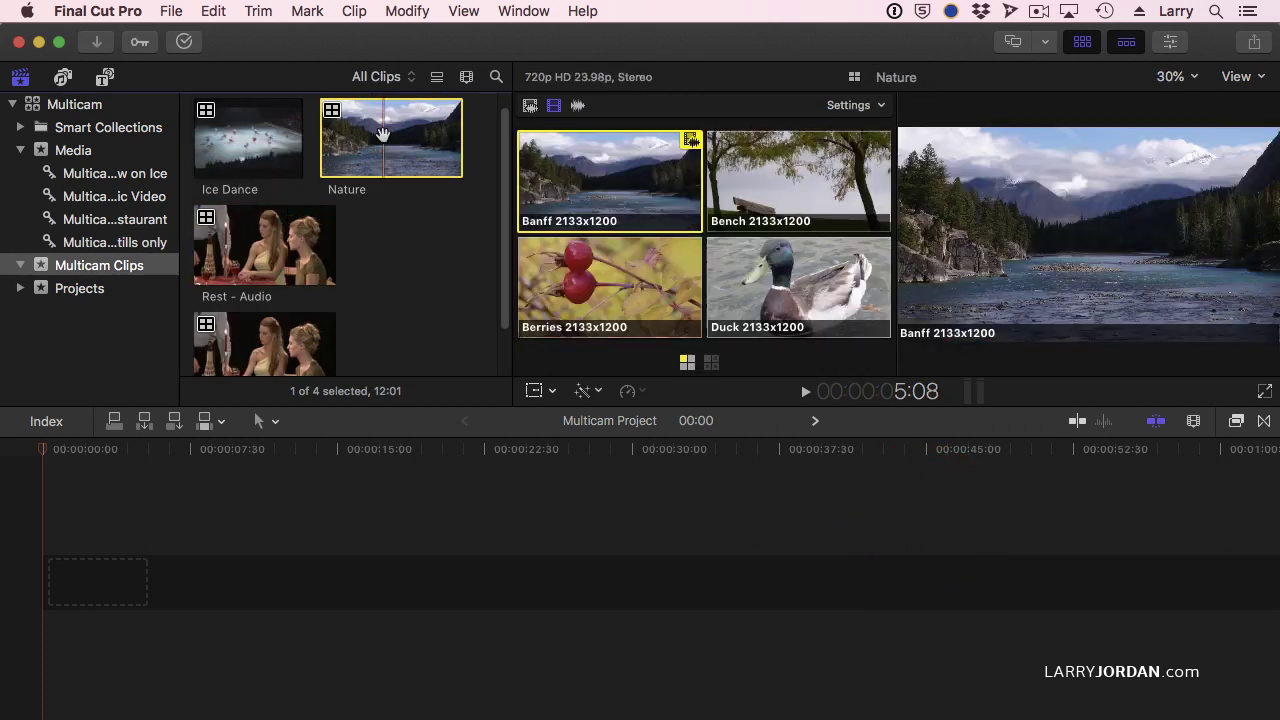
In the Nature angle editor, shrink clip height, trim Banff and stagger a shortened Bench after it
double_click(380, 132)
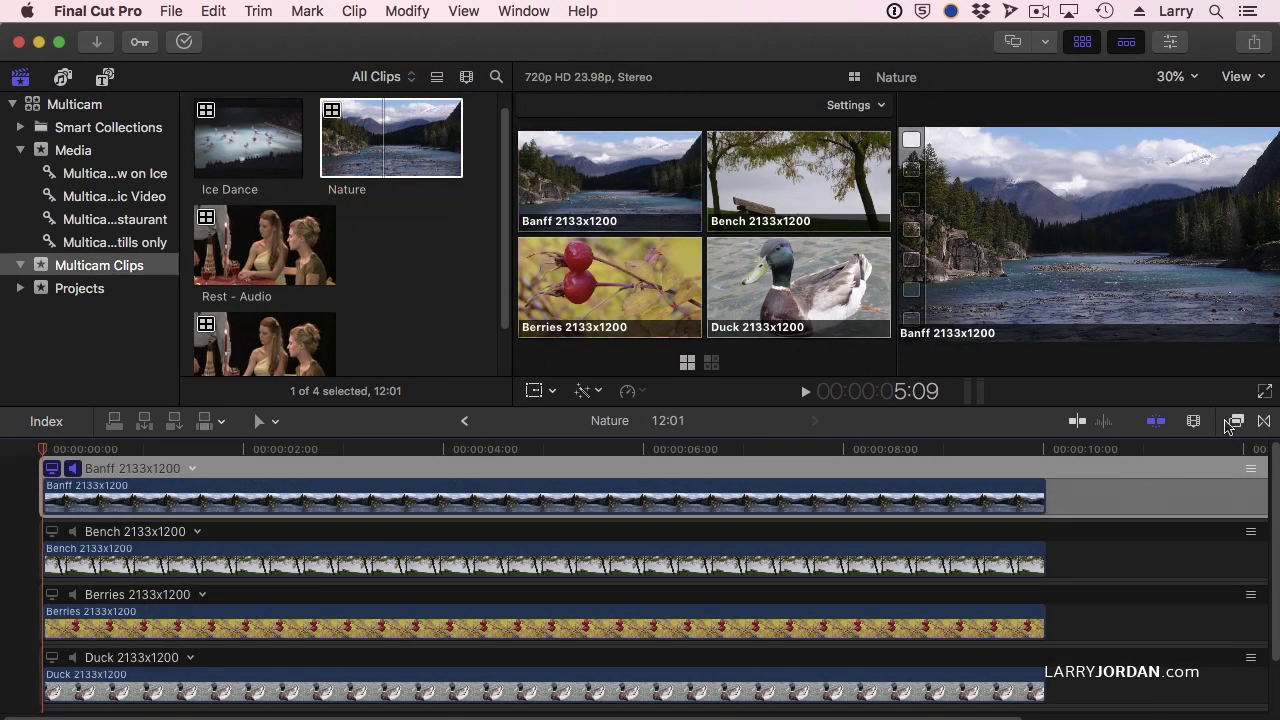
click(1193, 421)
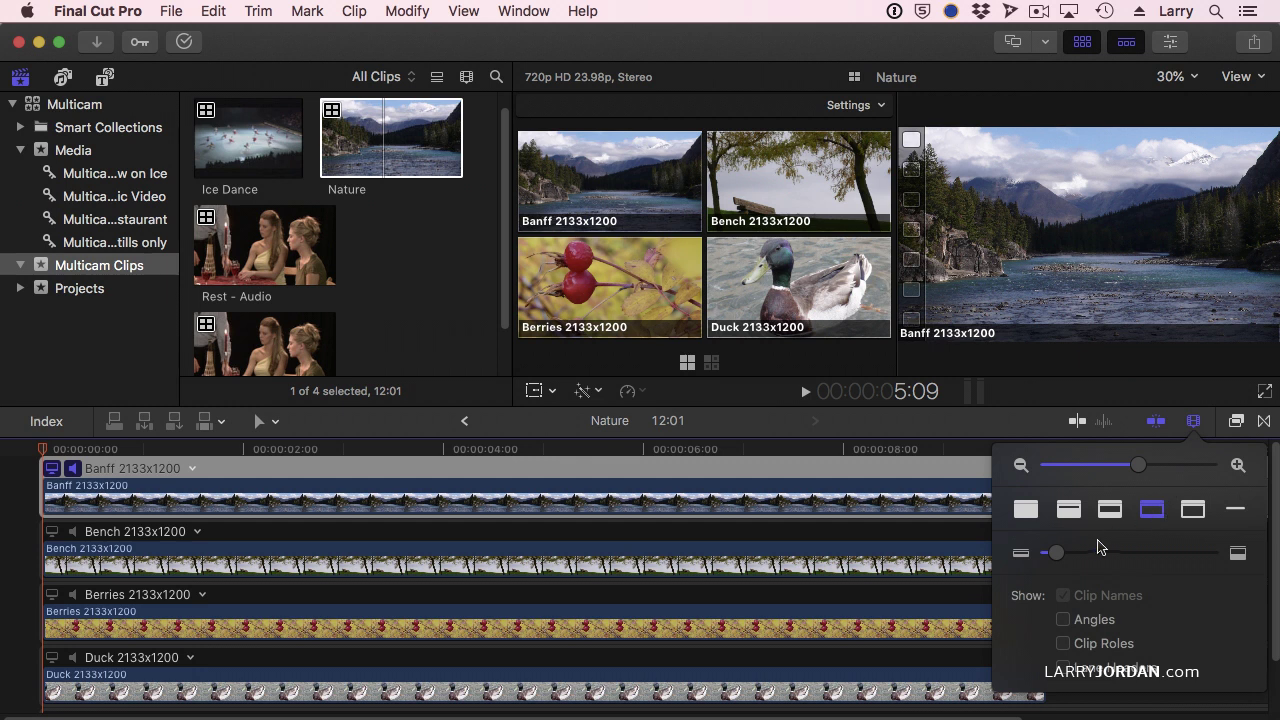
click(1021, 553)
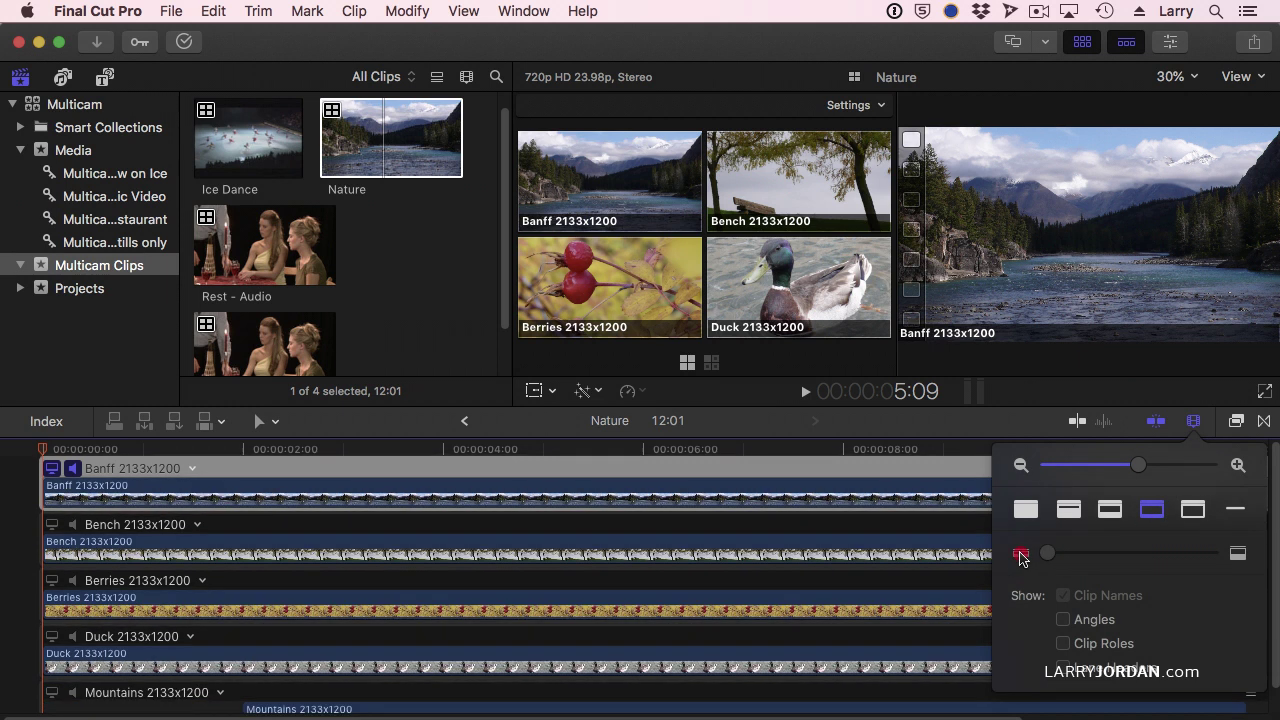
click(1193, 421)
click(148, 486)
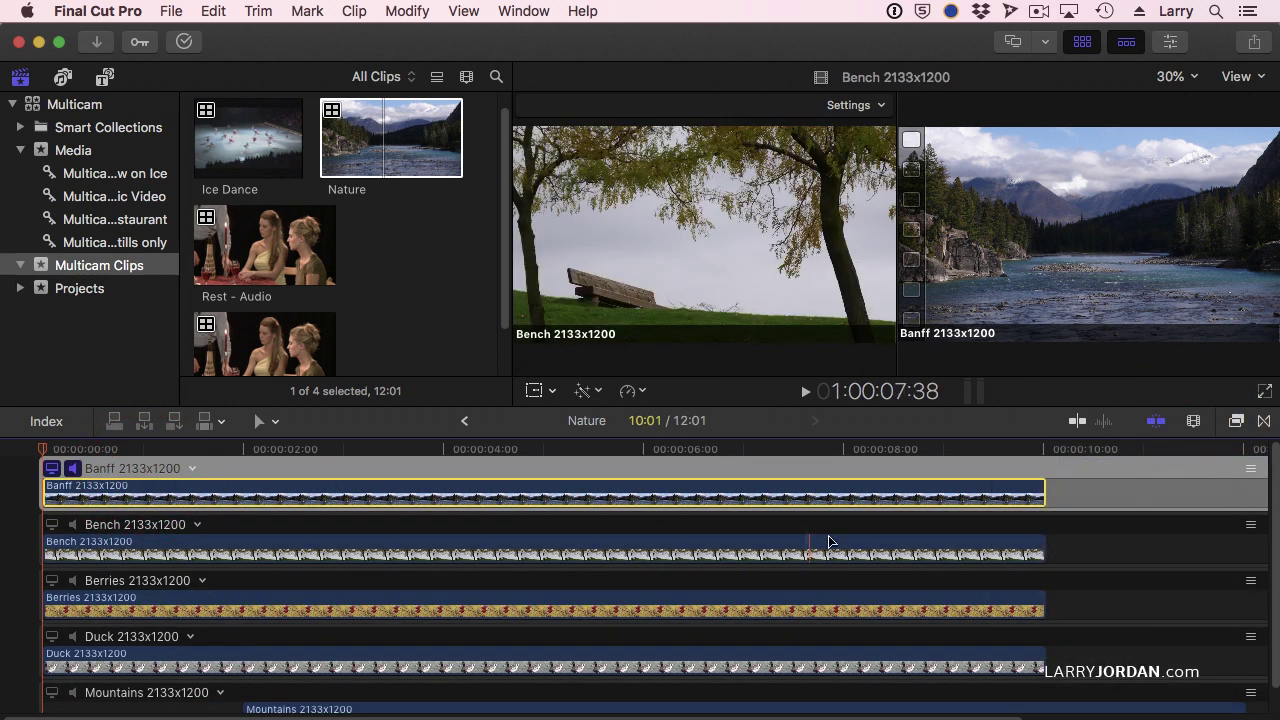
drag(1051, 497, 549, 490)
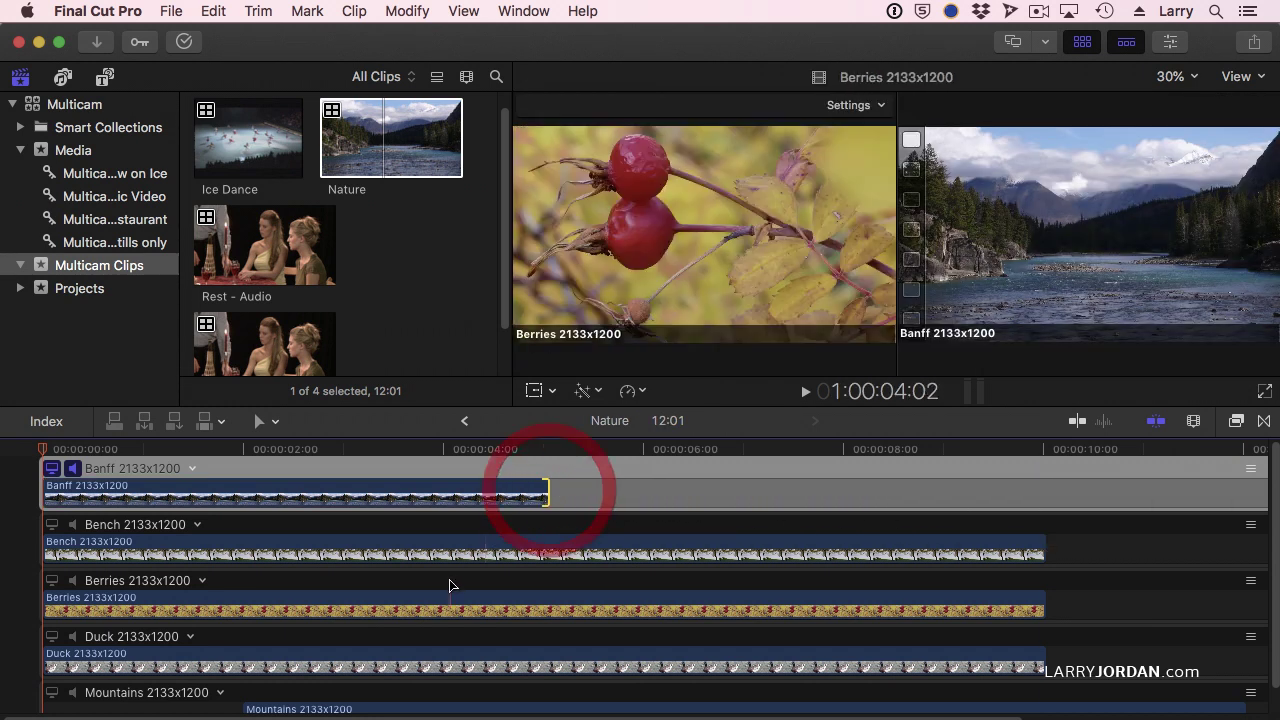
mouse_move(191, 556)
mouse_down()
mouse_move(586, 558)
mouse_move(486, 556)
mouse_up()
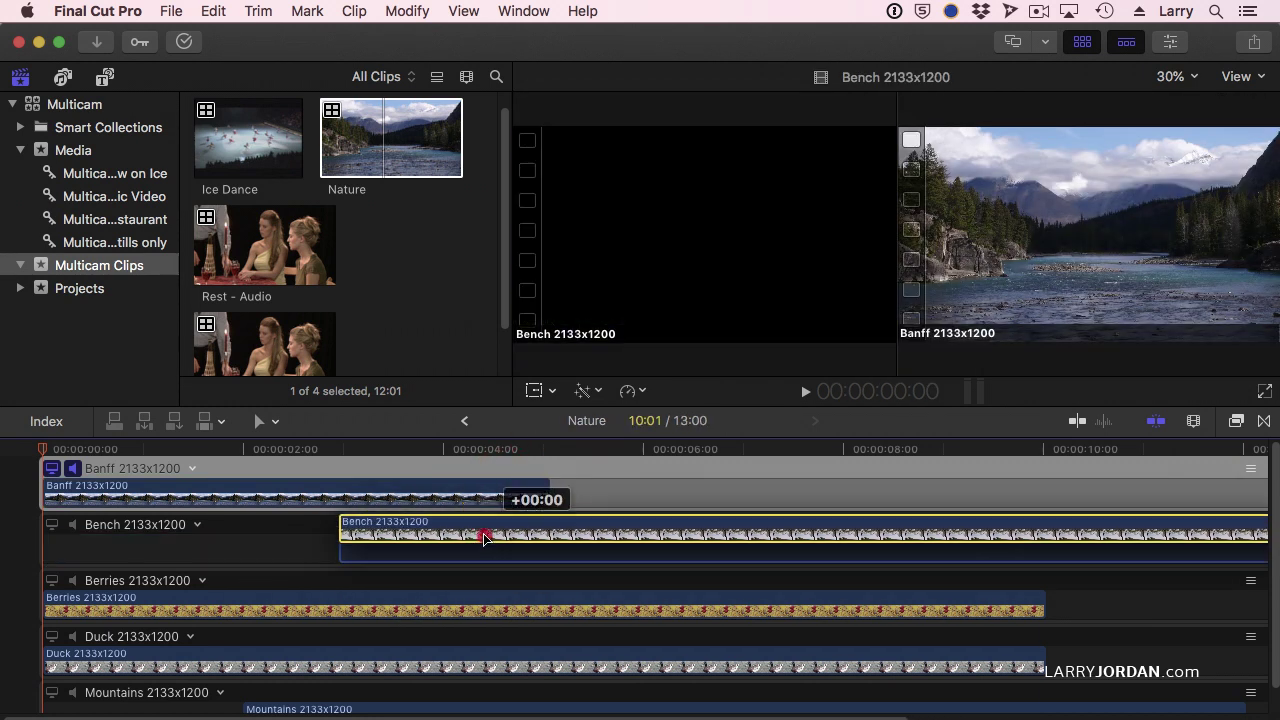
key(super+minus)
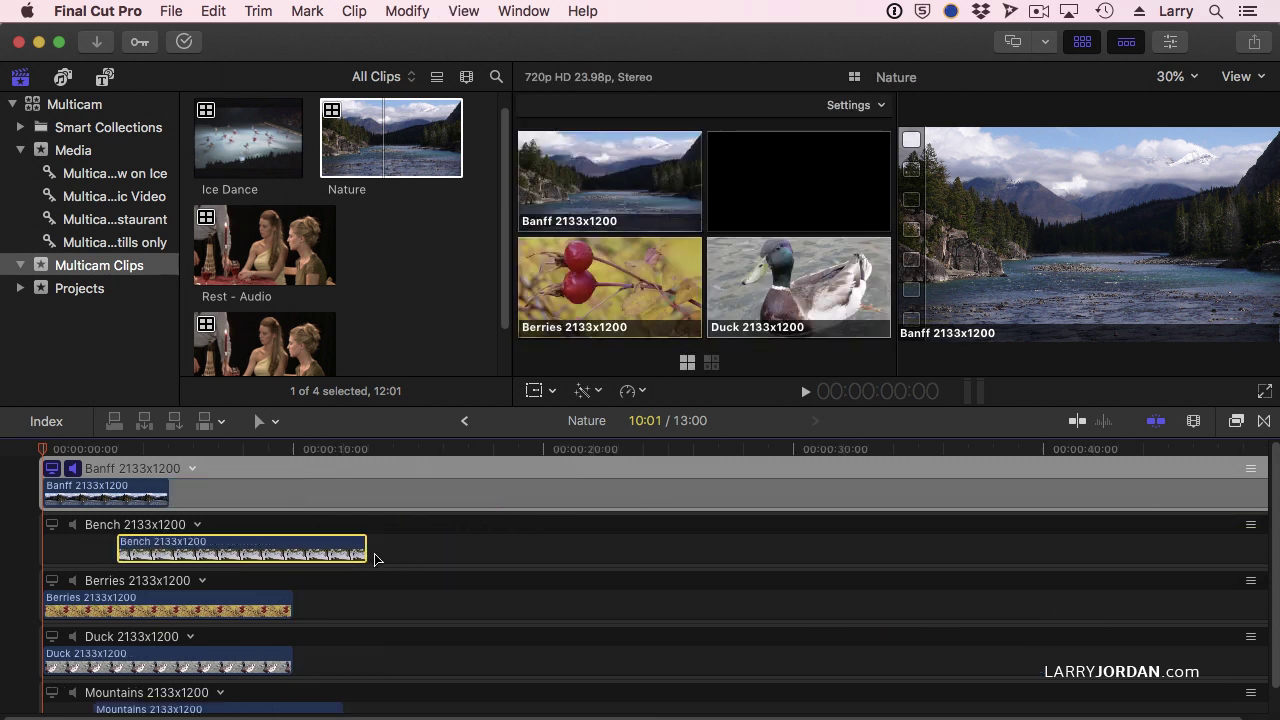
drag(366, 550, 292, 550)
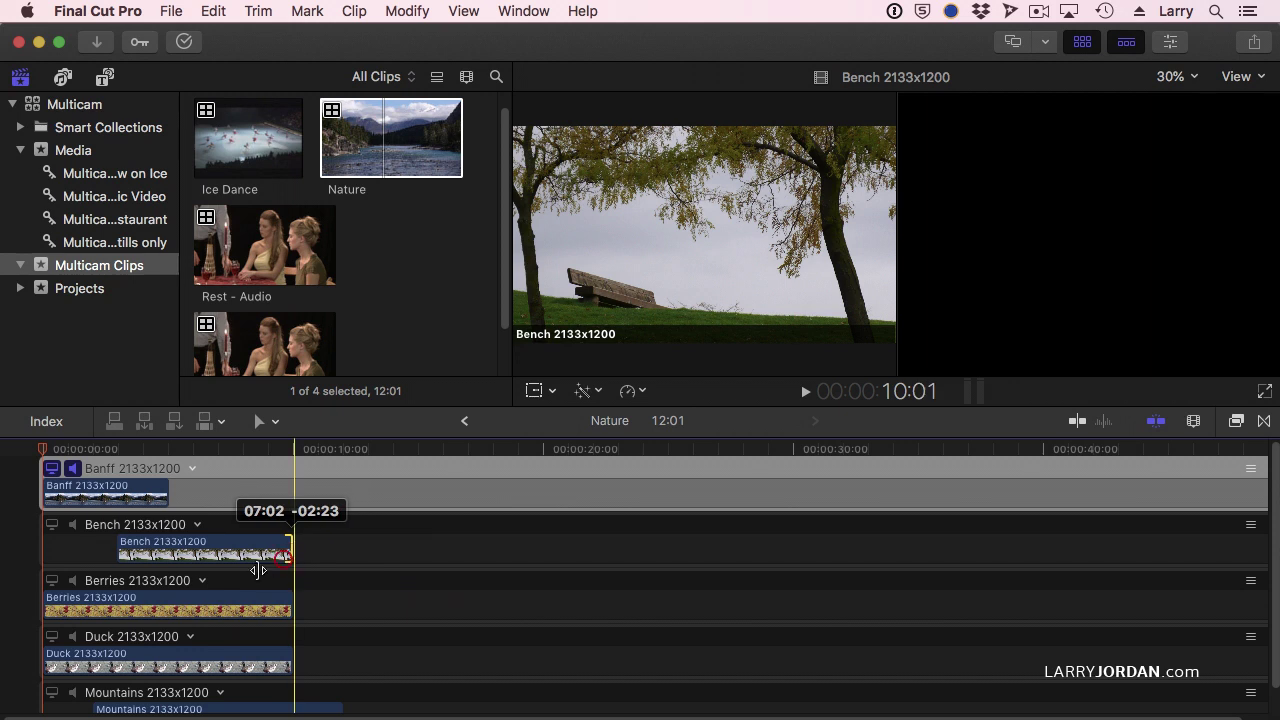
Move Berries and Mountains onto the Banff angle and Duck onto the Bench angle, shortening each
drag(216, 607, 415, 493)
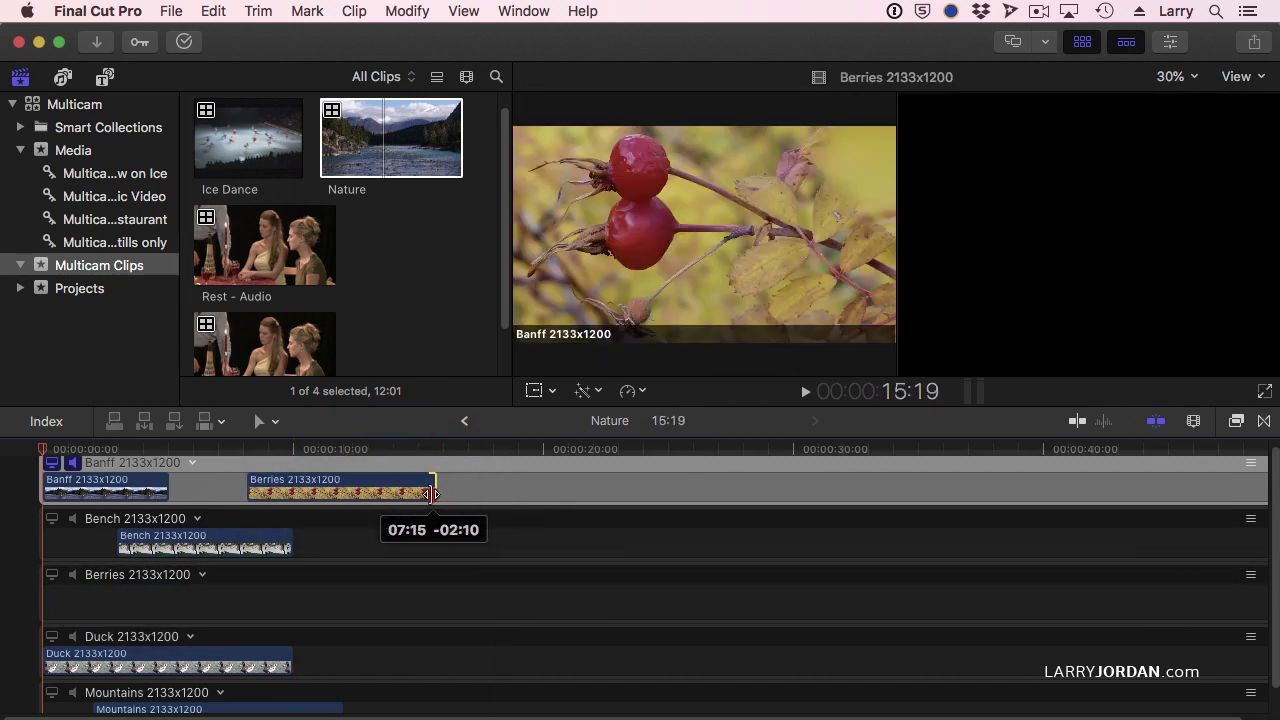
mouse_move(231, 656)
mouse_down()
mouse_move(548, 598)
mouse_move(531, 530)
mouse_up()
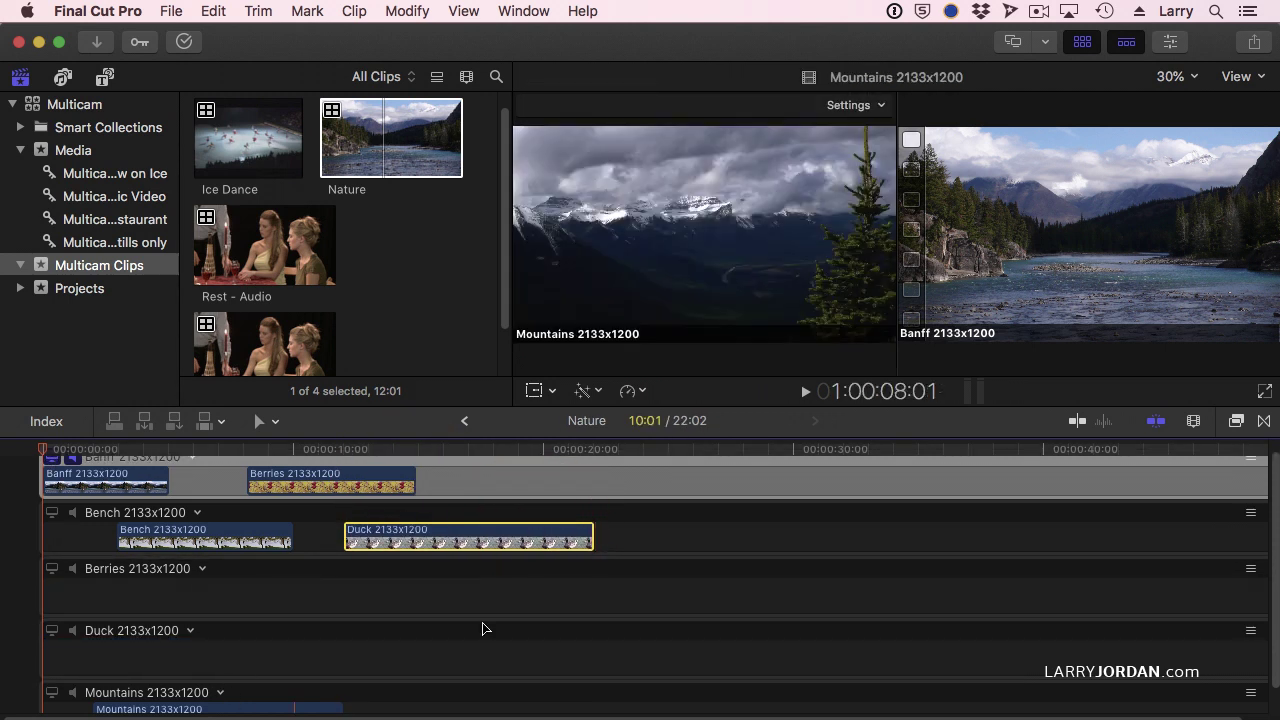
drag(592, 537, 561, 537)
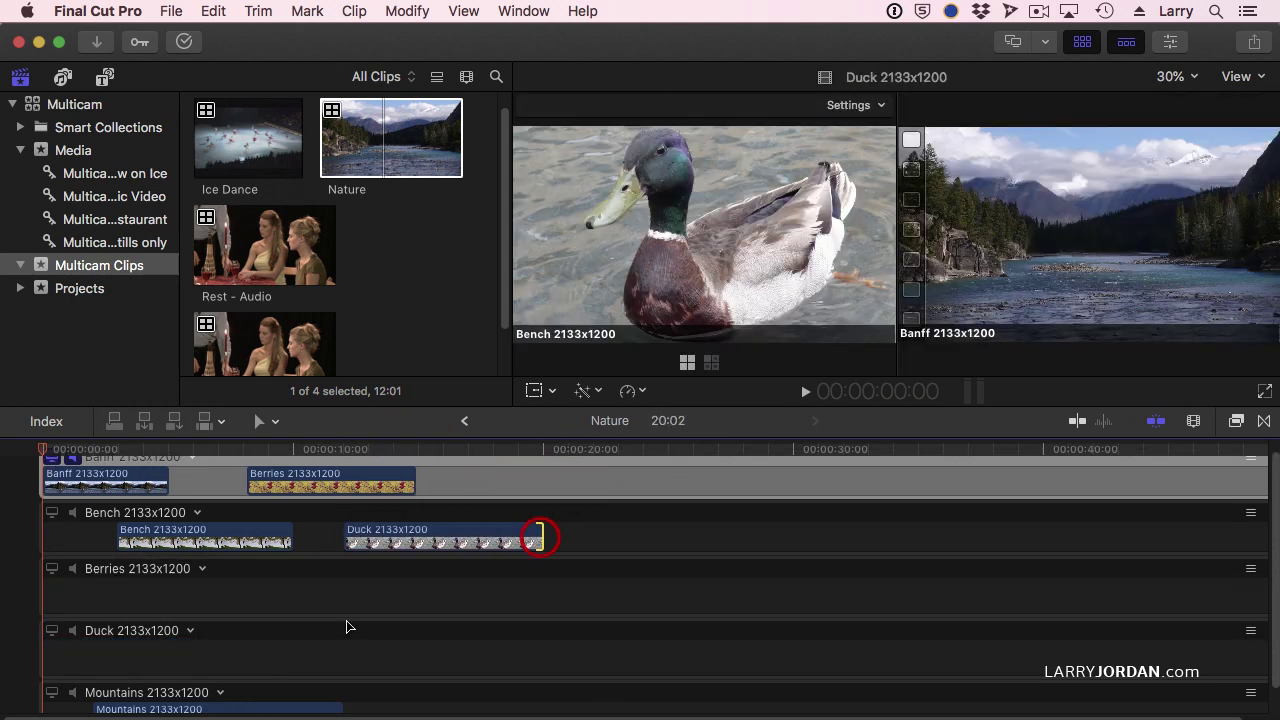
mouse_move(286, 709)
mouse_down()
mouse_move(530, 516)
mouse_move(669, 463)
mouse_up()
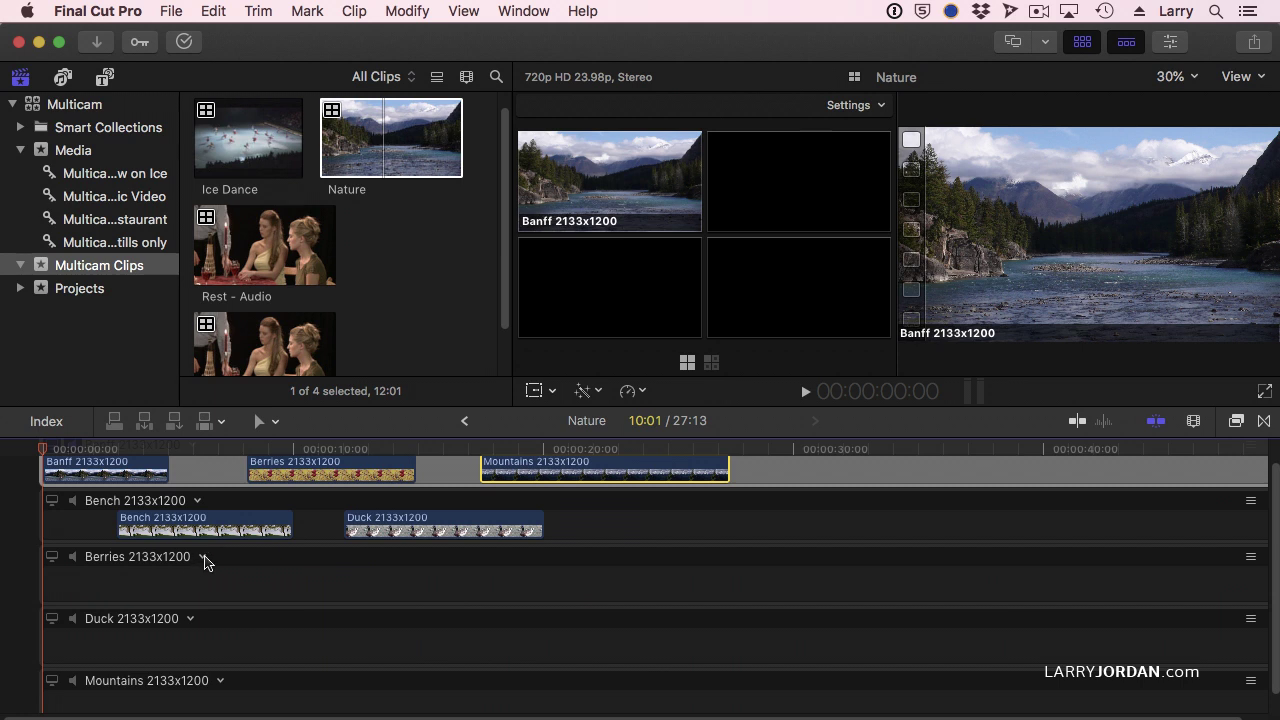
right_click(205, 560)
Use Delete Angle on Berries, Duck and Mountains, then return to the project timeline
click(258, 696)
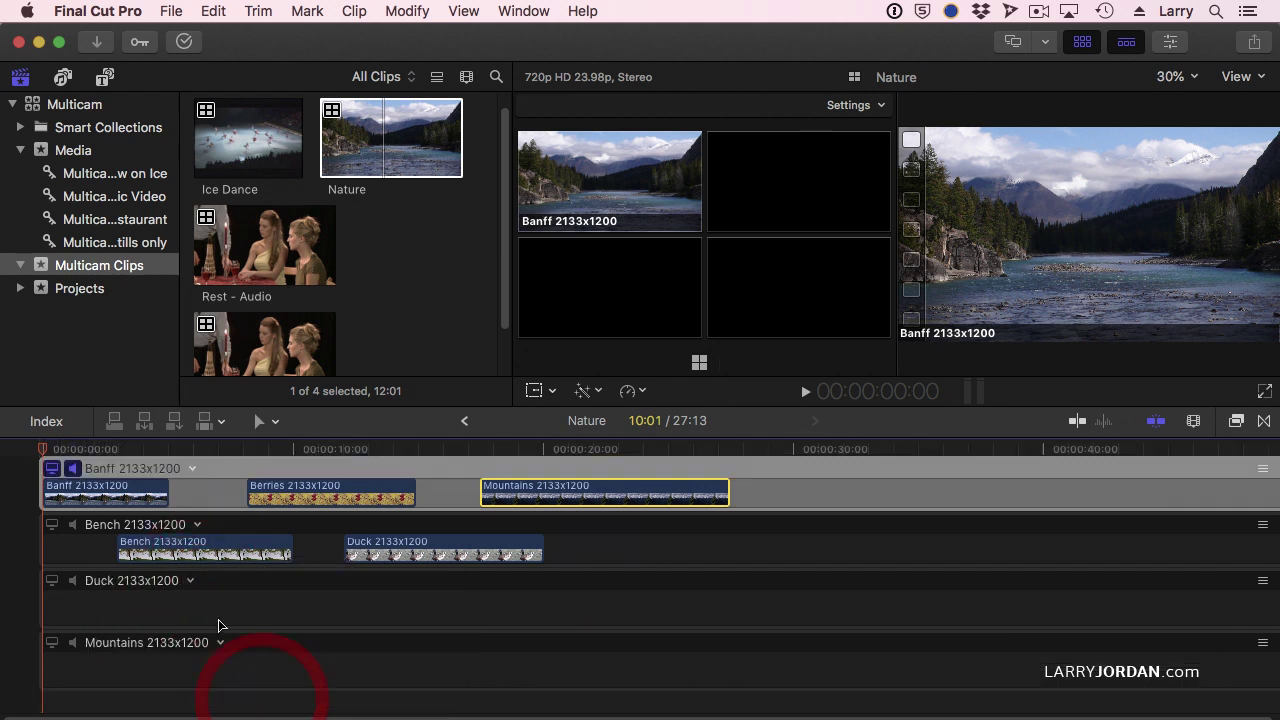
right_click(186, 577)
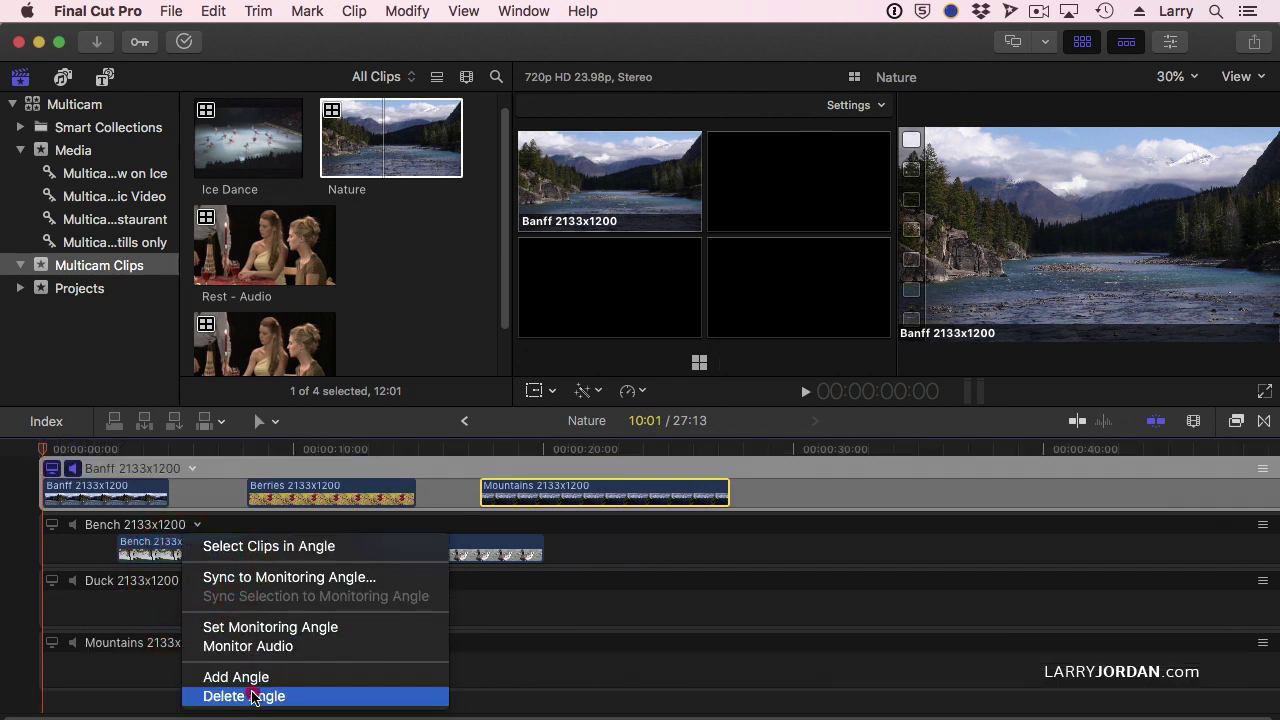
click(251, 694)
click(222, 582)
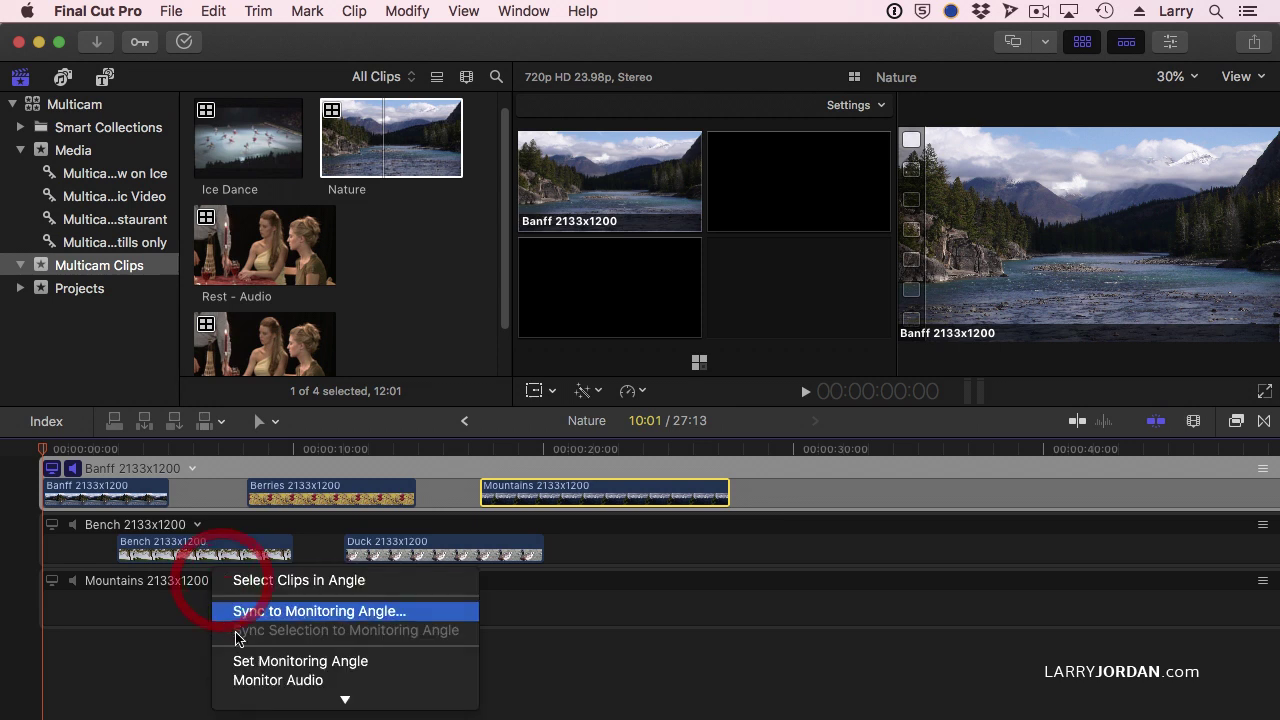
click(255, 696)
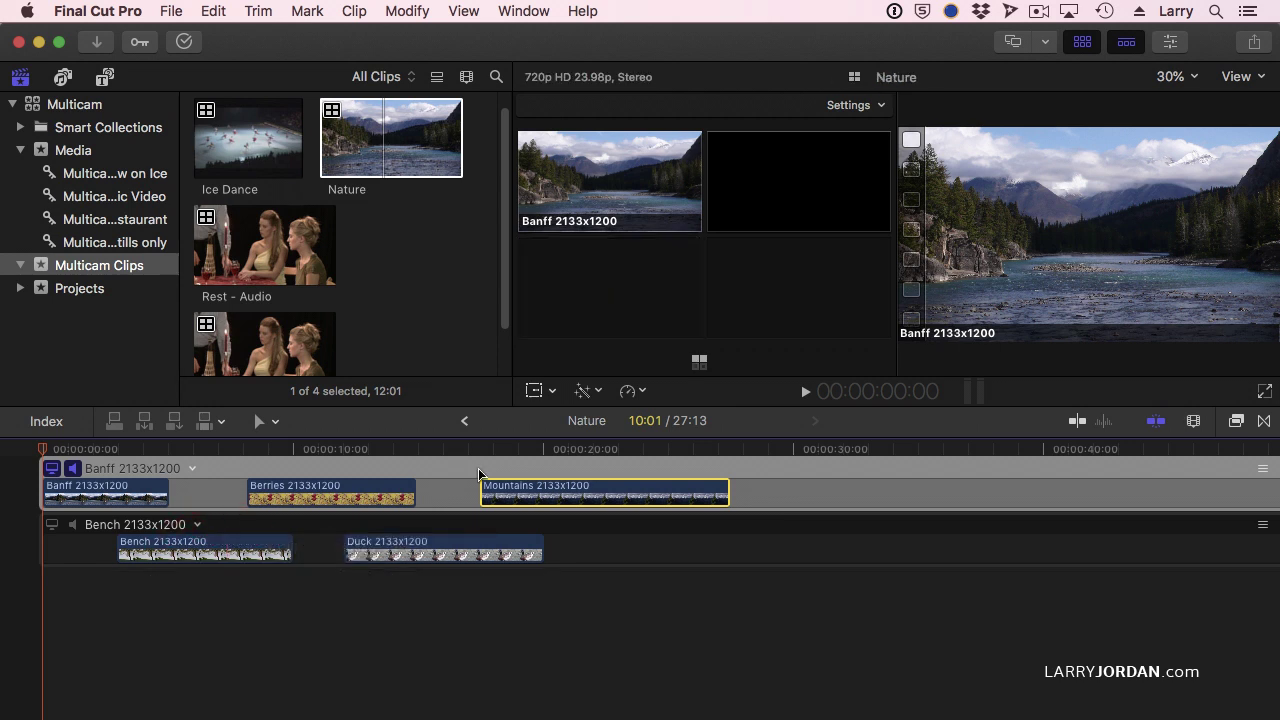
click(465, 421)
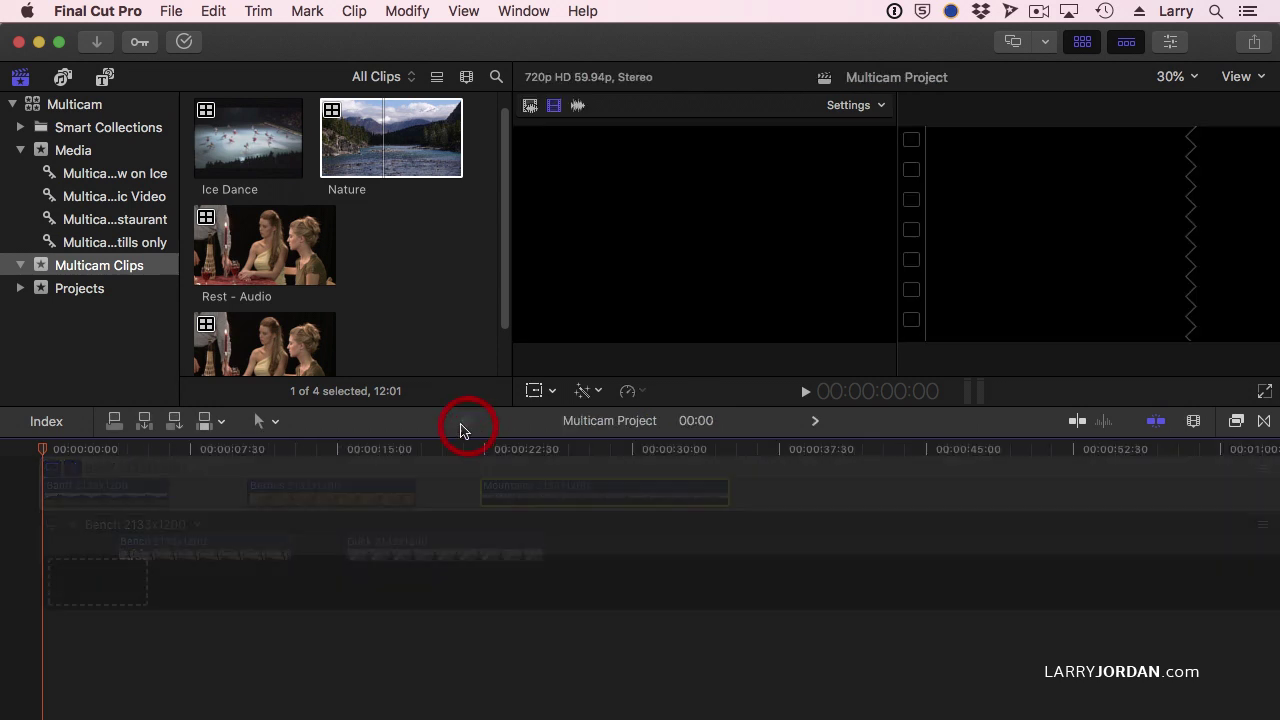
Append Nature to the project and, playing from the start, cut live to Bench then Berries
click(354, 134)
key(e)
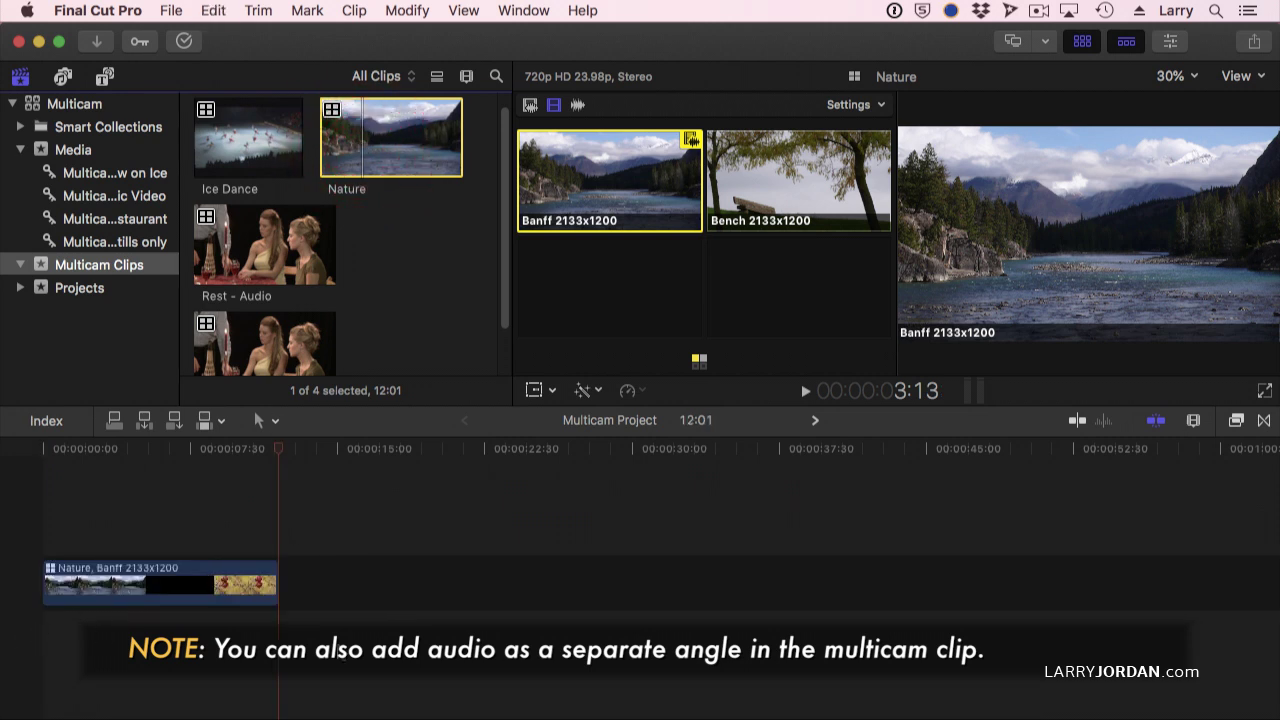
click(40, 443)
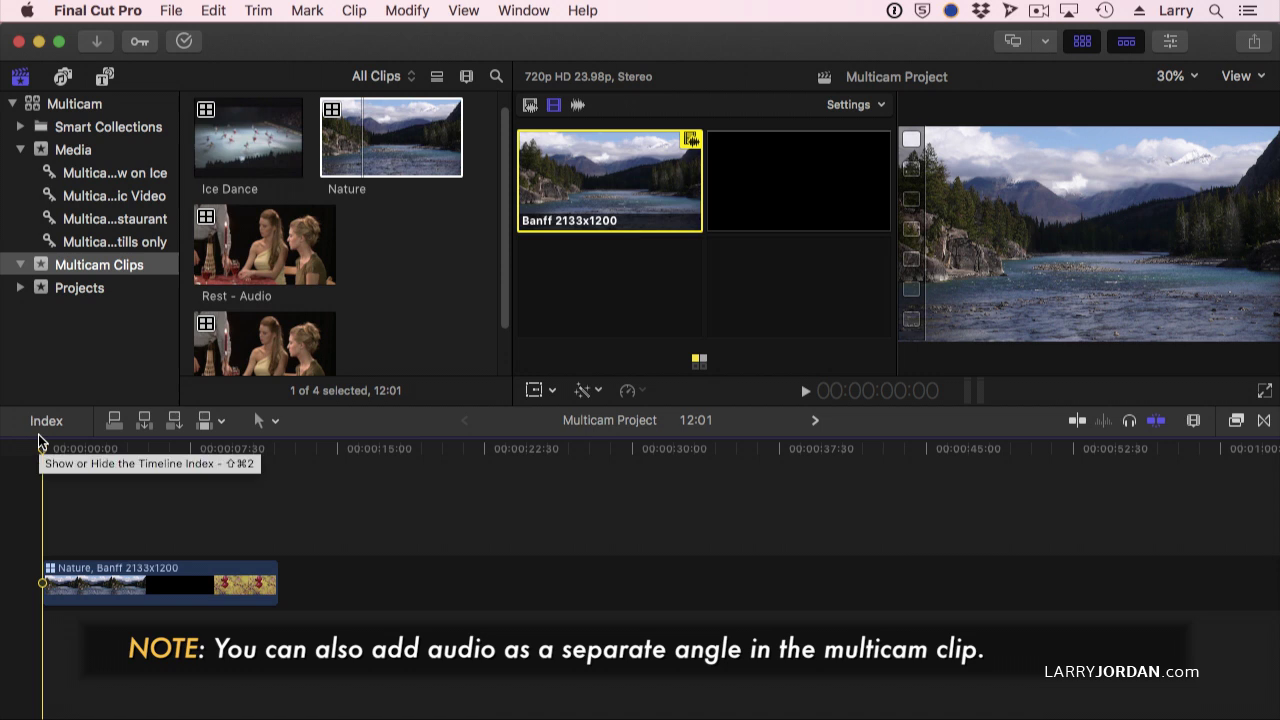
key(space)
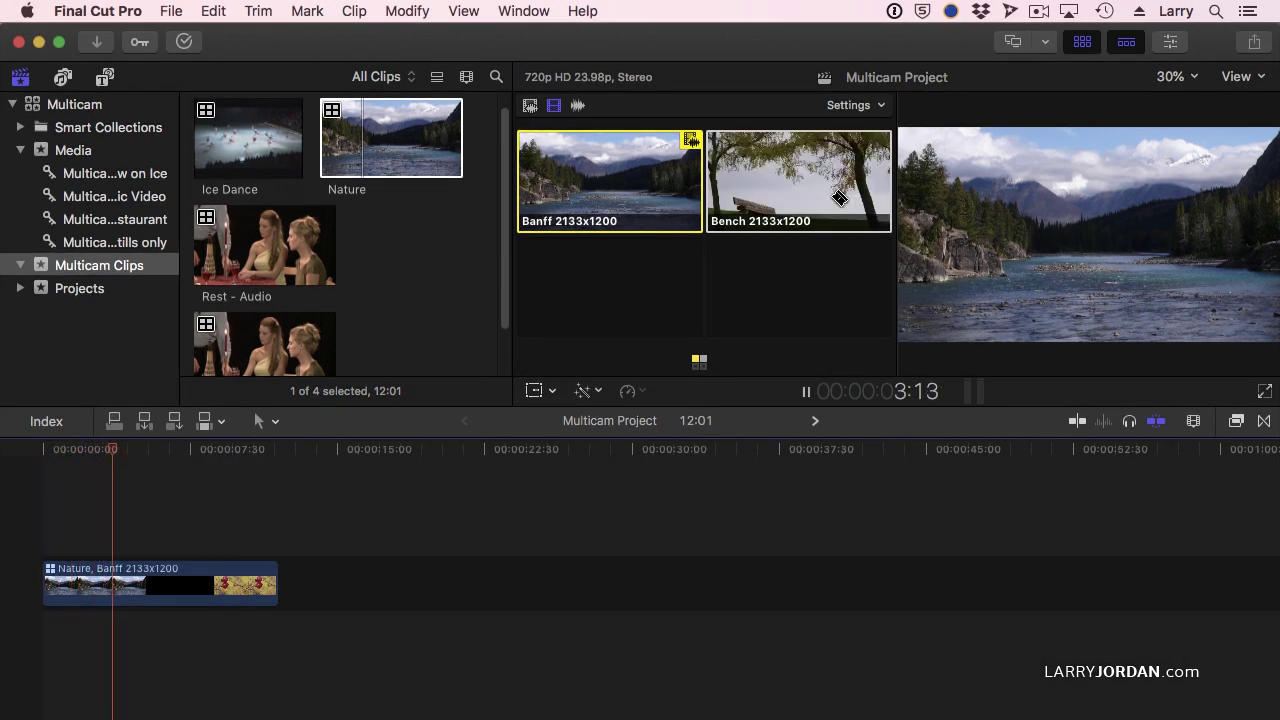
click(840, 197)
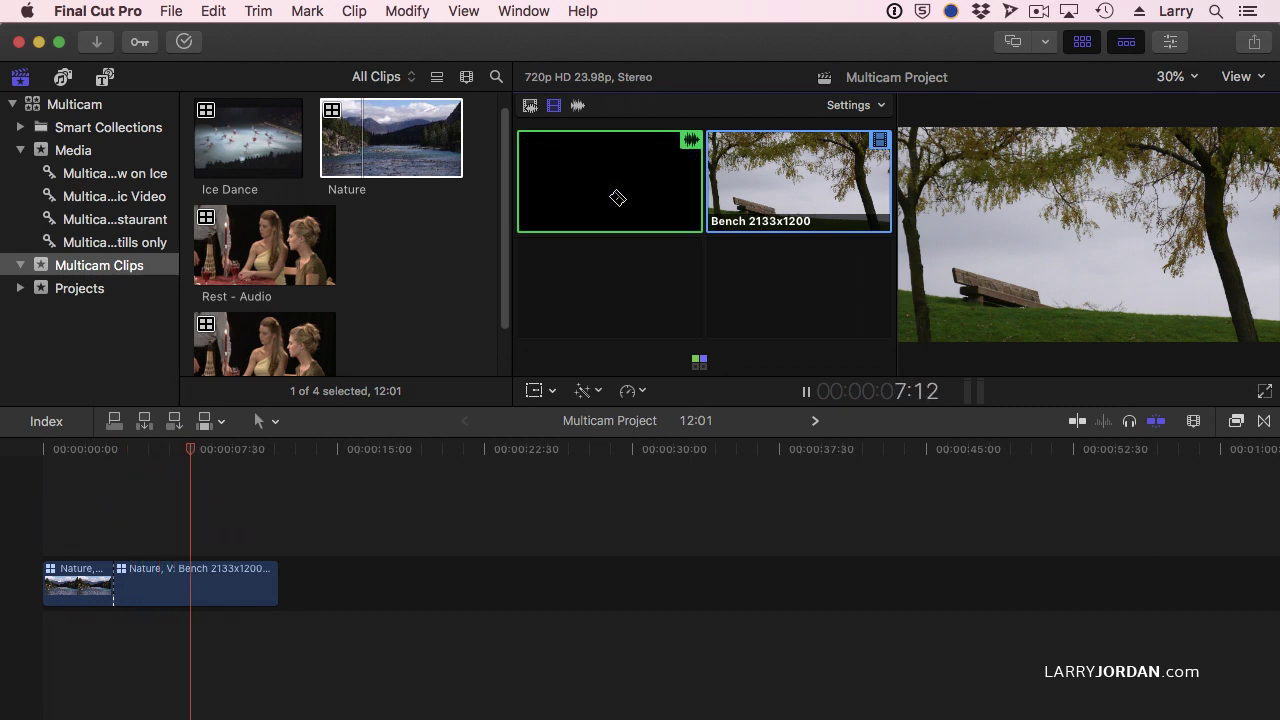
click(617, 197)
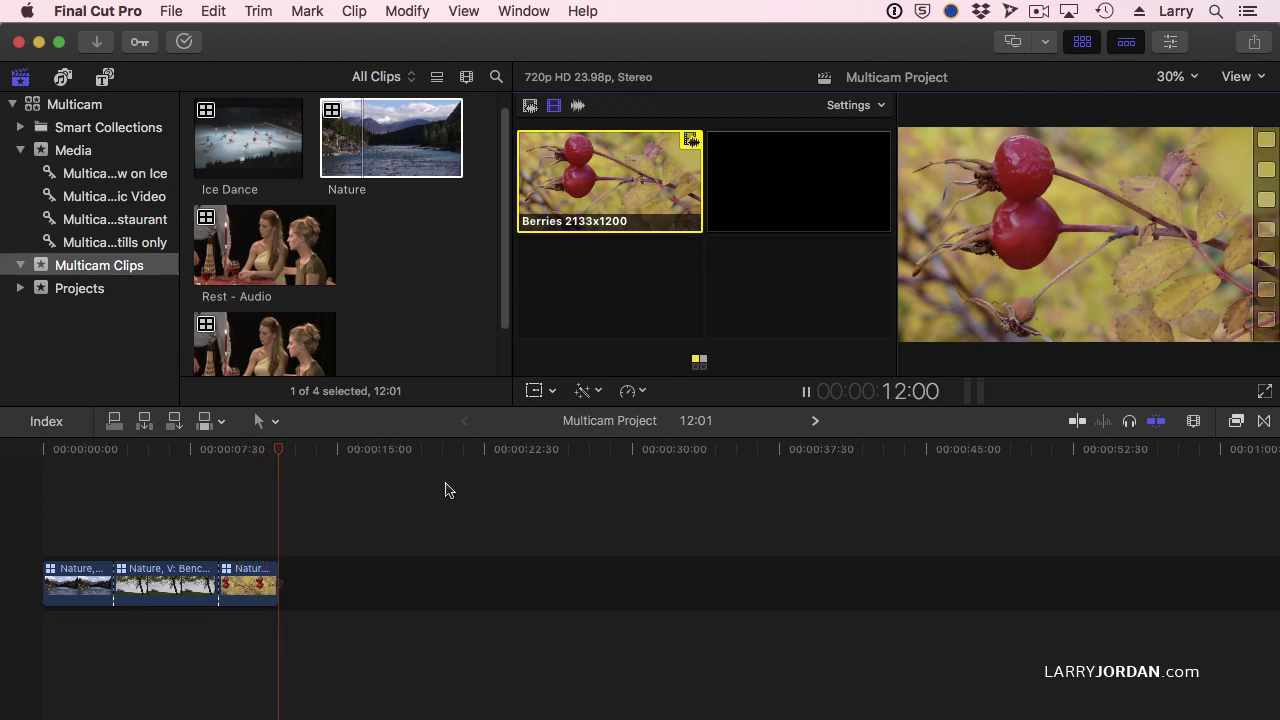
drag(278, 585, 581, 550)
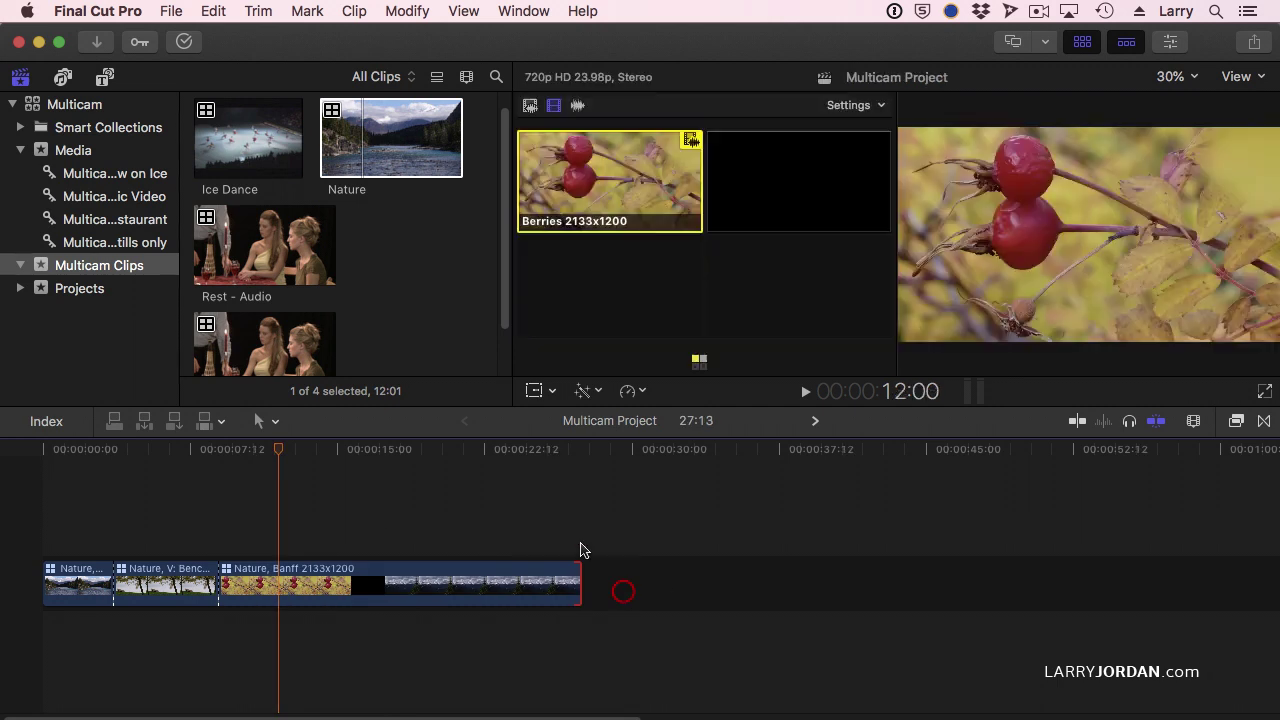
From about 14 seconds, cut live to Duck then Mountains and shorten the final section
click(321, 449)
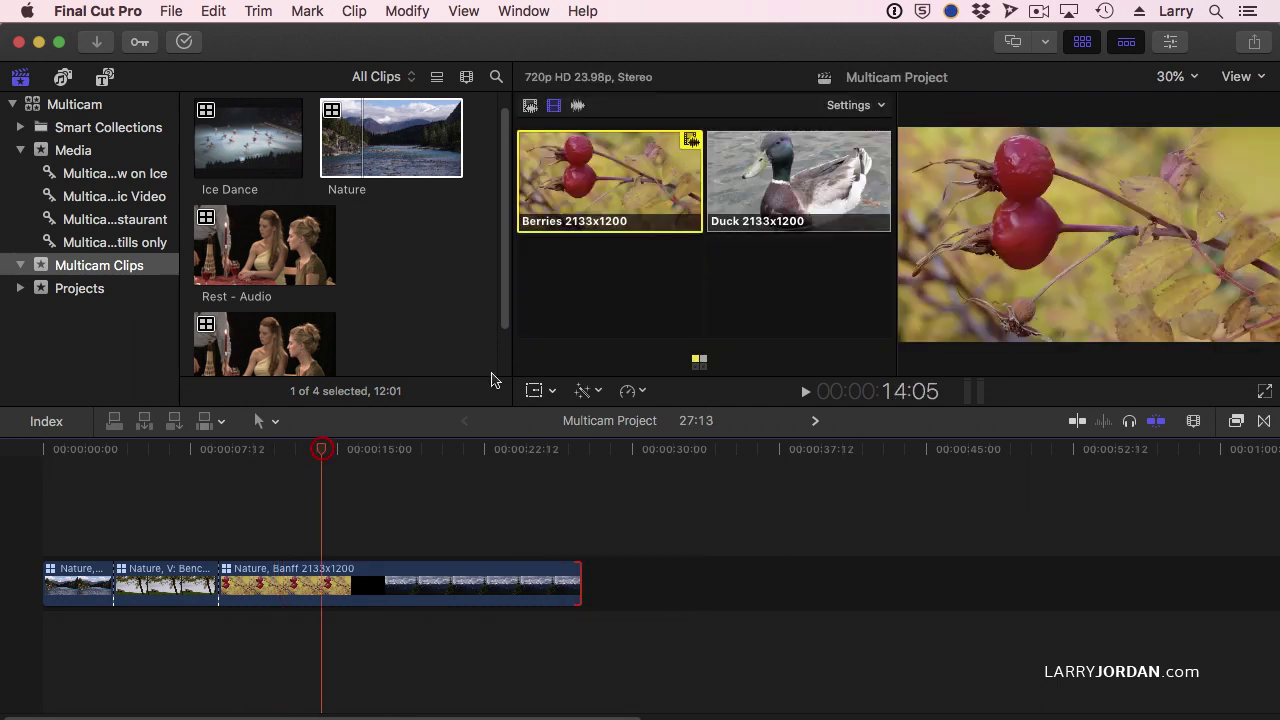
click(812, 198)
key(space)
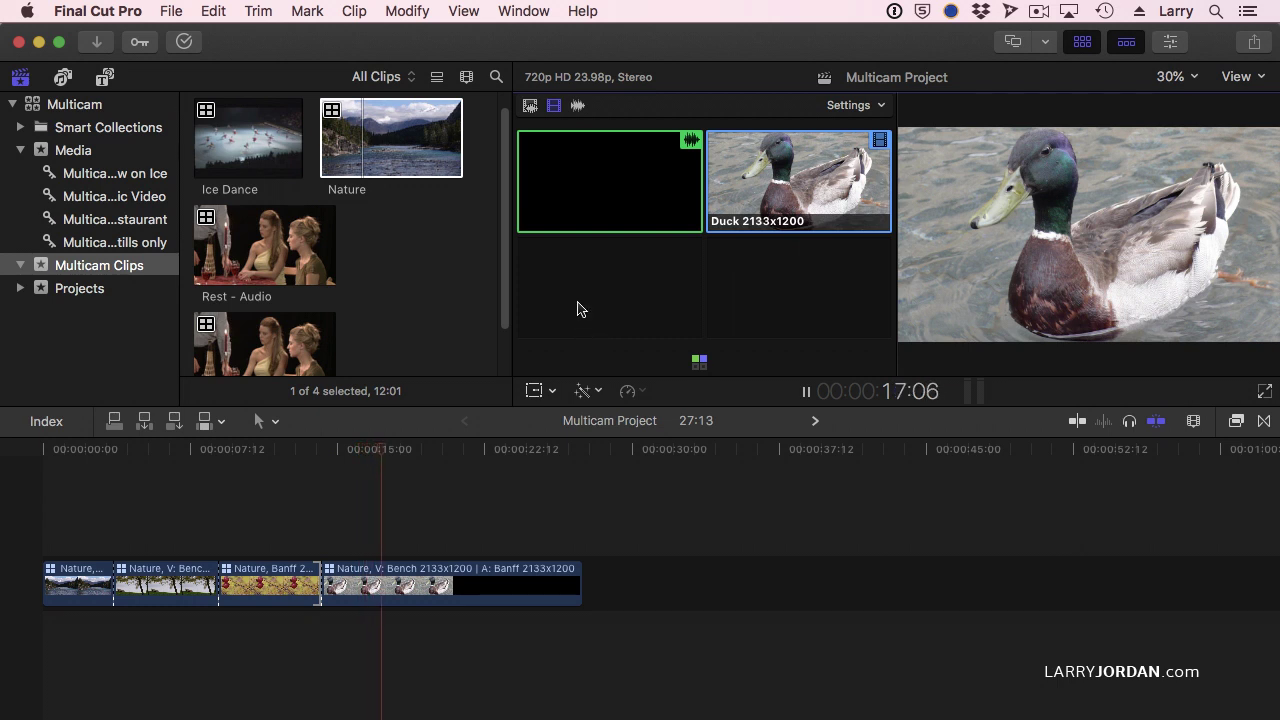
click(632, 202)
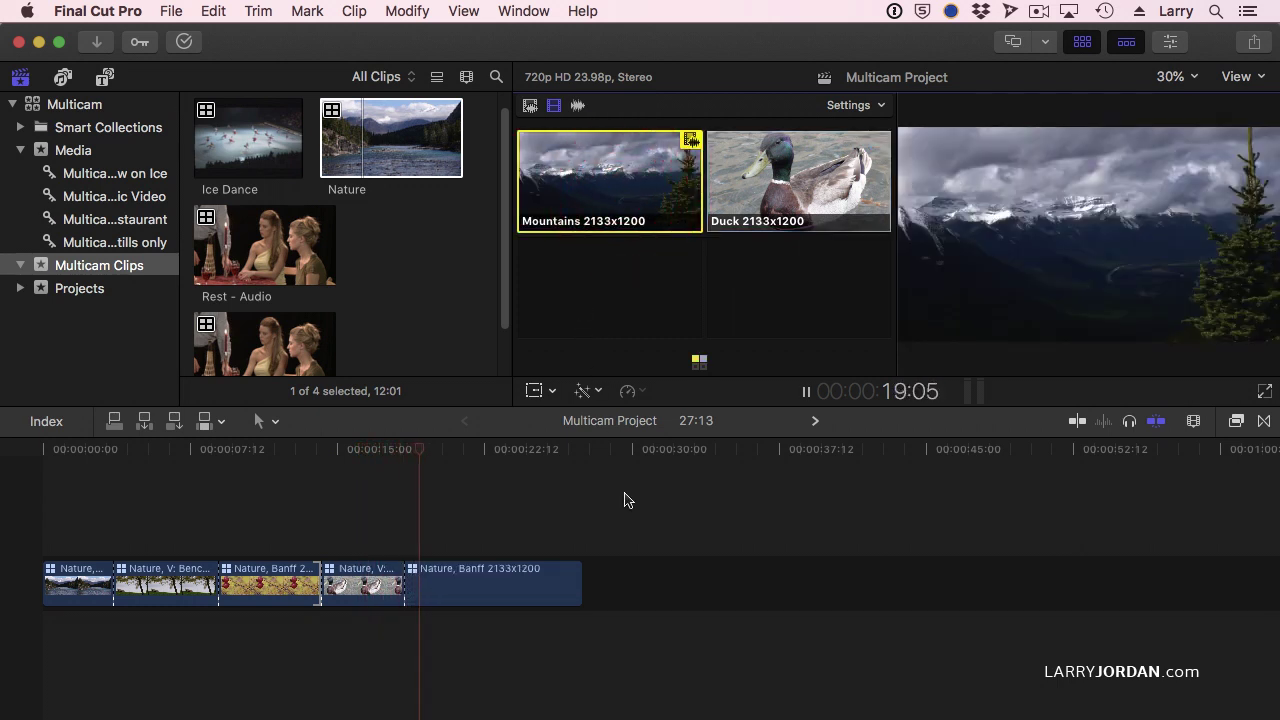
key(space)
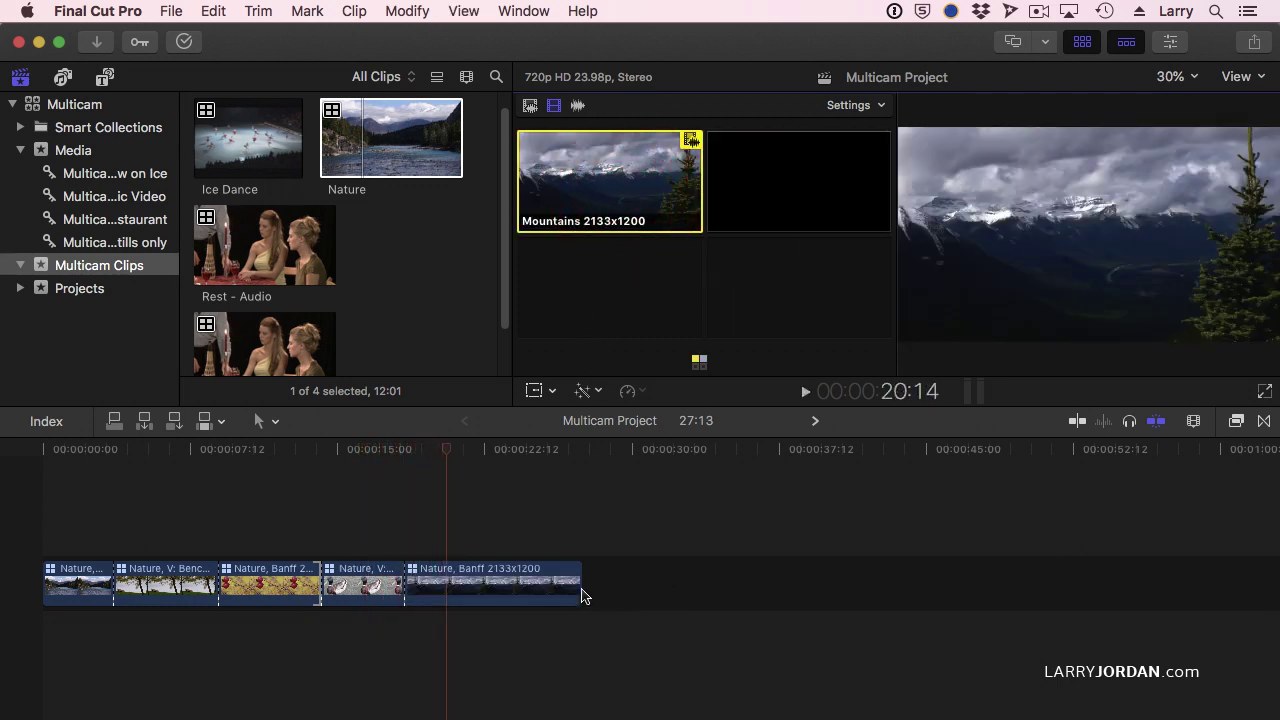
drag(585, 596, 478, 596)
Add default dissolves at every cut, play the montage from the start, then open the Nature clip
key(super+a)
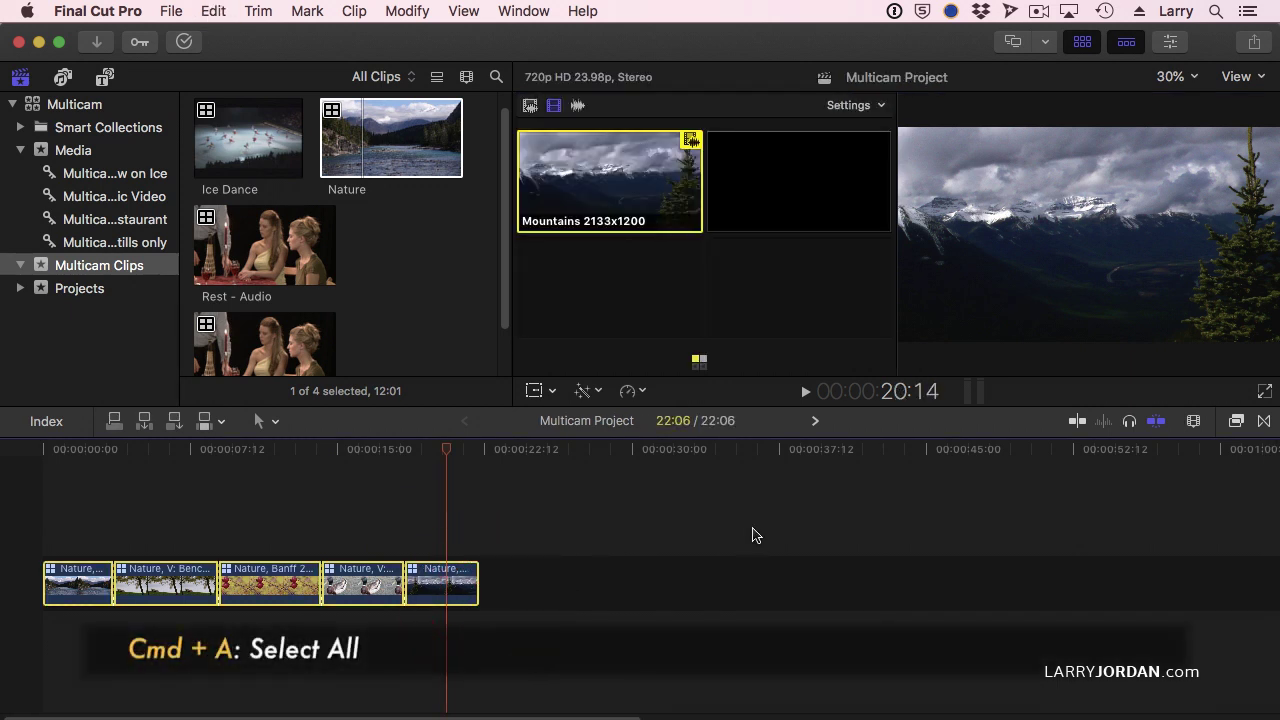
key(super+t)
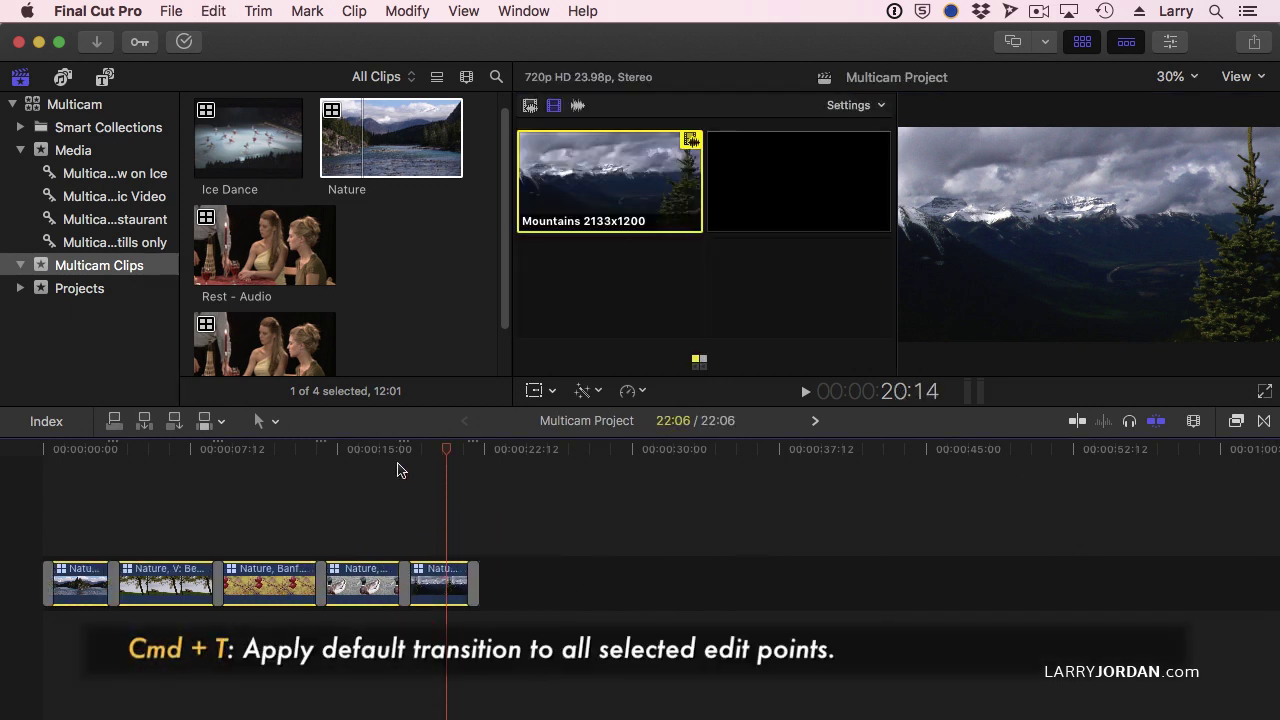
key(Home)
key(space)
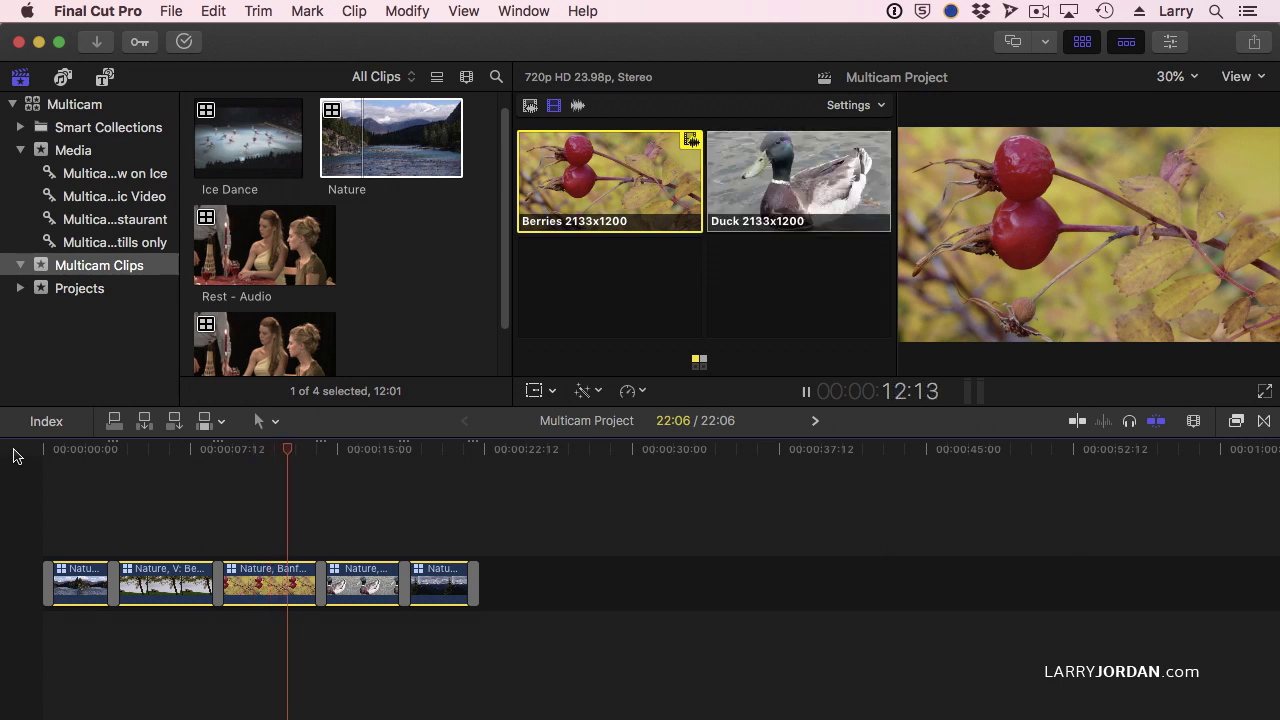
key(space)
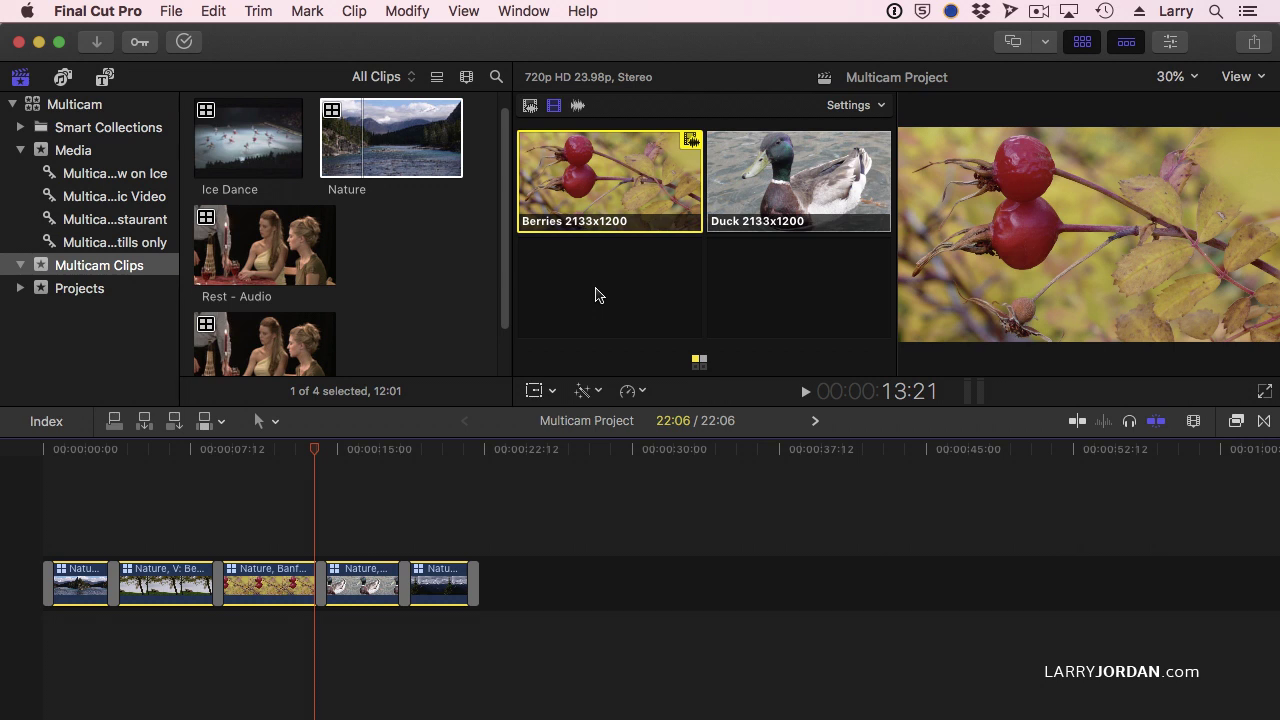
double_click(390, 143)
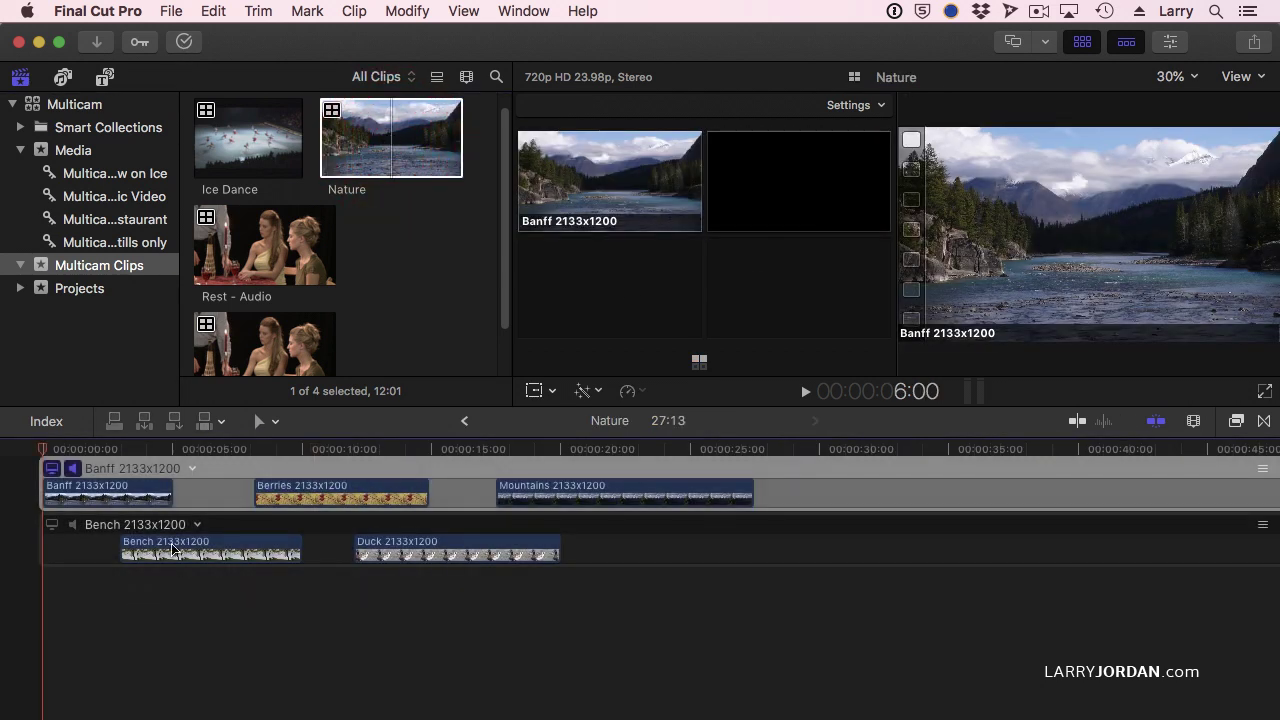